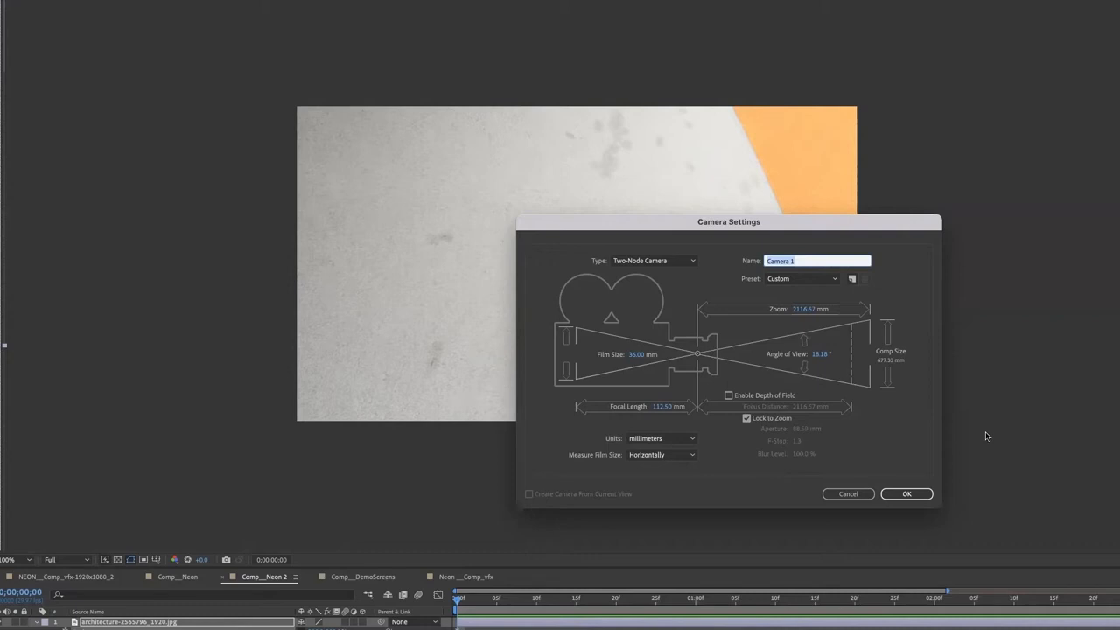
# Create the two-node camera named Camera 1 with the custom preset and 112.50 mm focal length
pyautogui.click(905, 493)
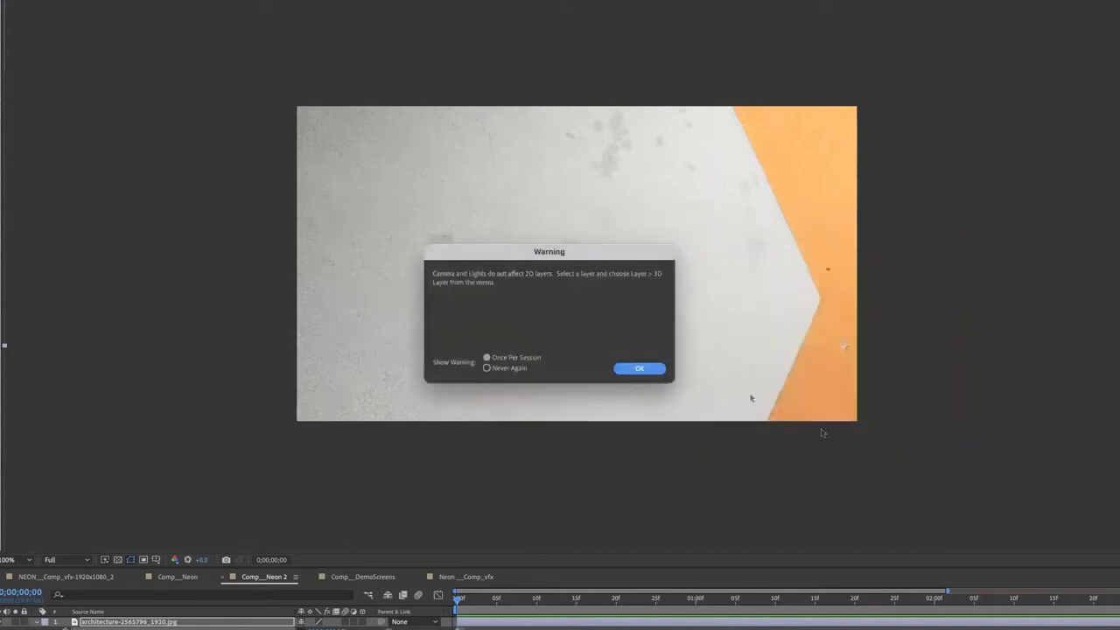
pyautogui.press('Return')
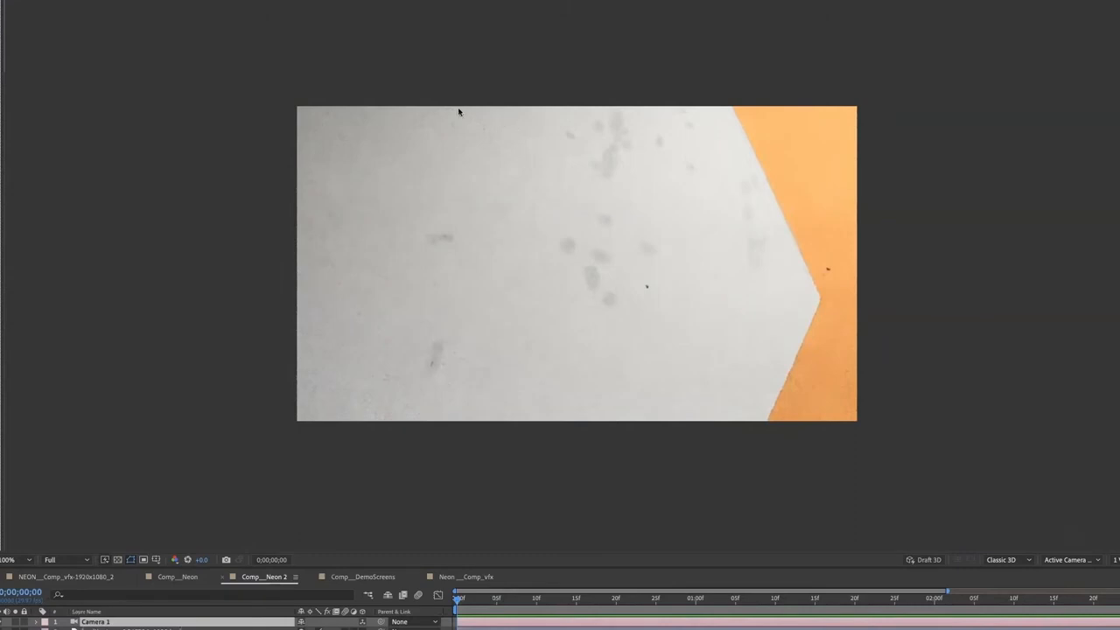
# Add a 3D null object named CAMERA CONTROL and parent the camera layer to it
pyautogui.click(14, 0)
pyautogui.moveTo(26, 0)
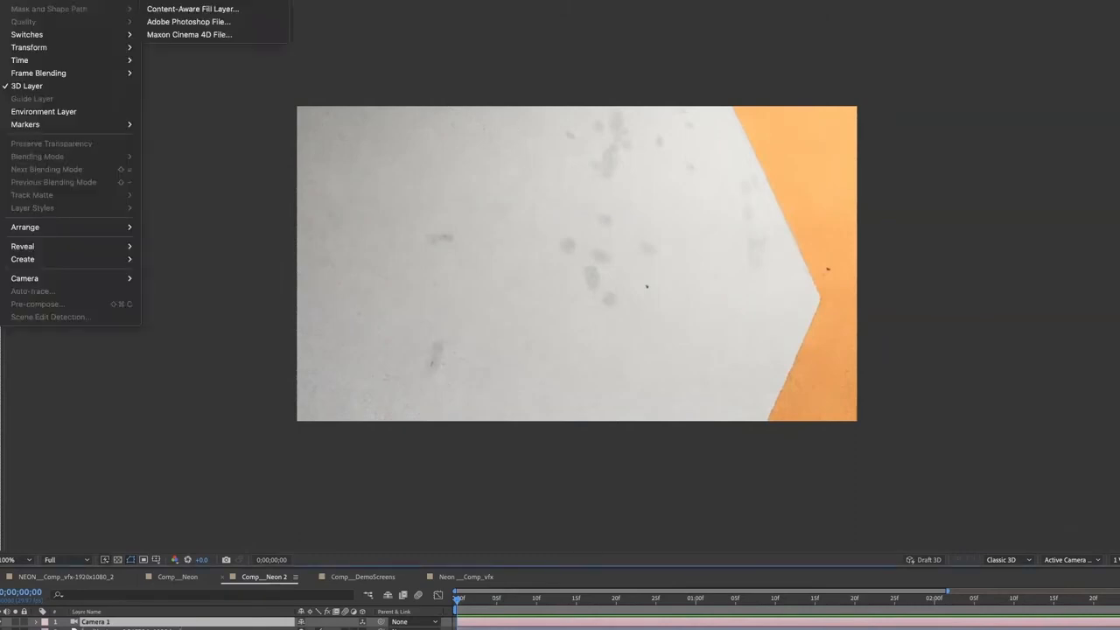
pyautogui.click(175, 0)
pyautogui.click(95, 623)
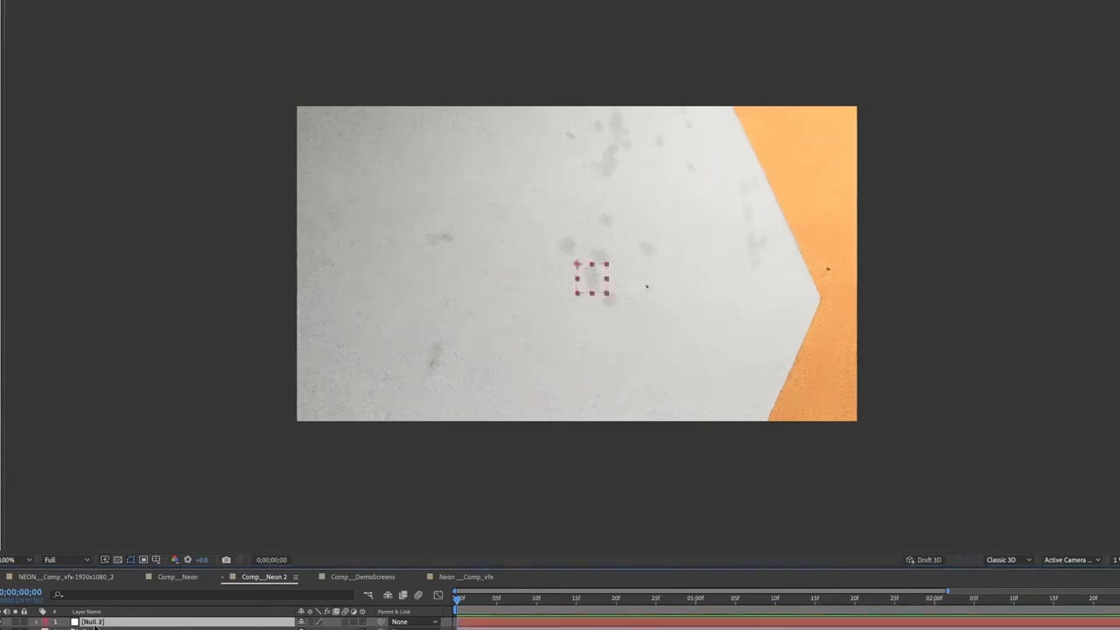
pyautogui.press('Return')
pyautogui.write('CAMERA_NULL')
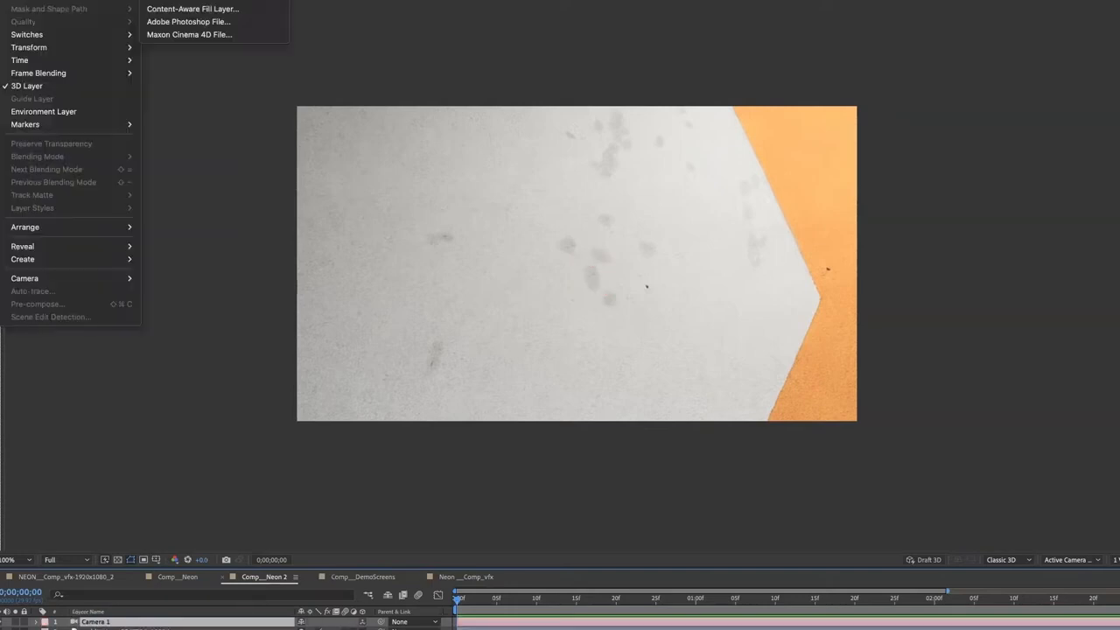
pyautogui.click(170, 0)
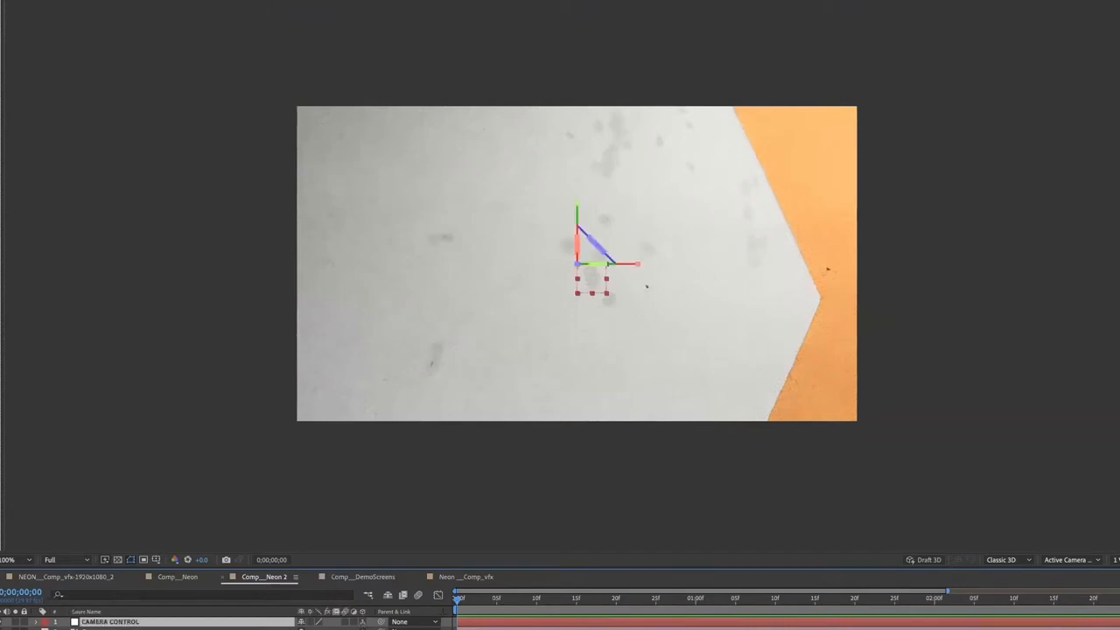
pyautogui.click(106, 629)
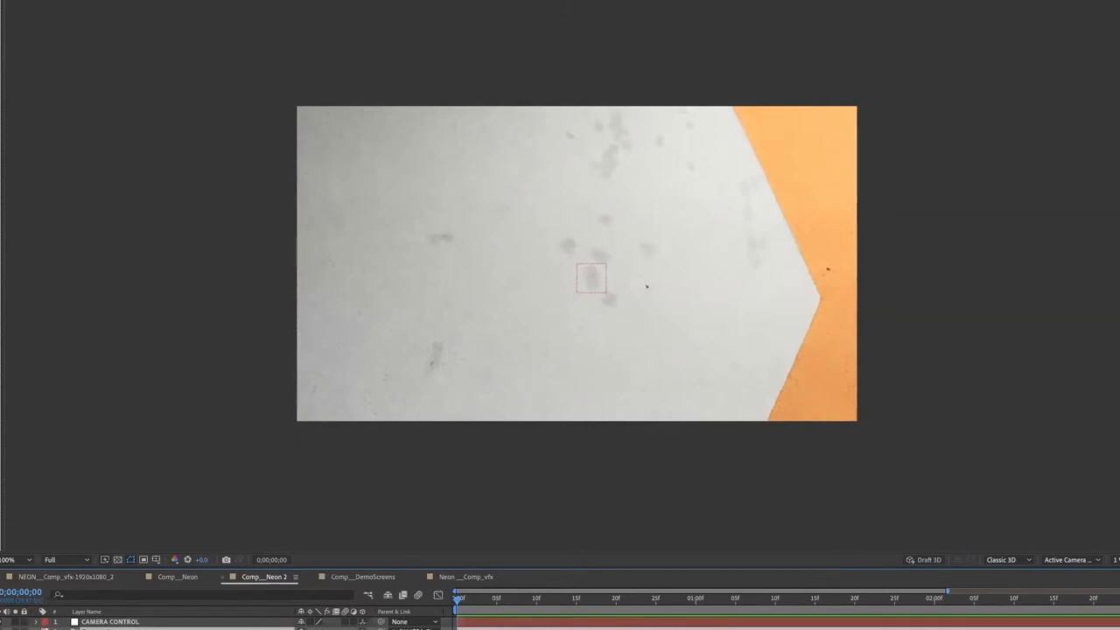
# Give the CAMERA CONTROL and camera layers an orange label, and set the background image layer's label to None
pyautogui.click(45, 623)
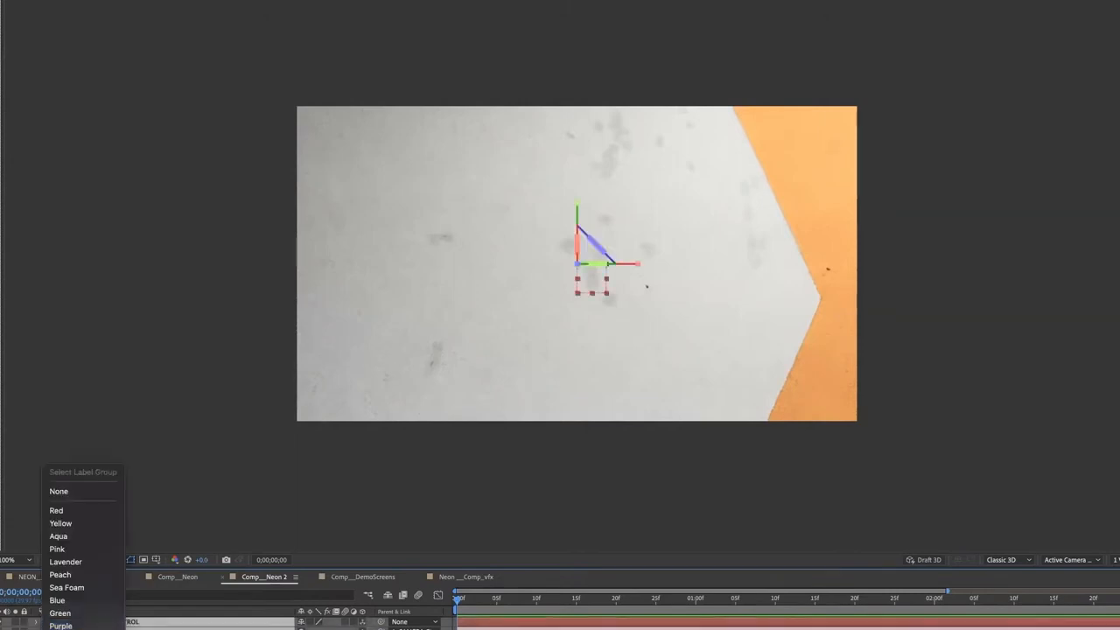
pyautogui.click(62, 629)
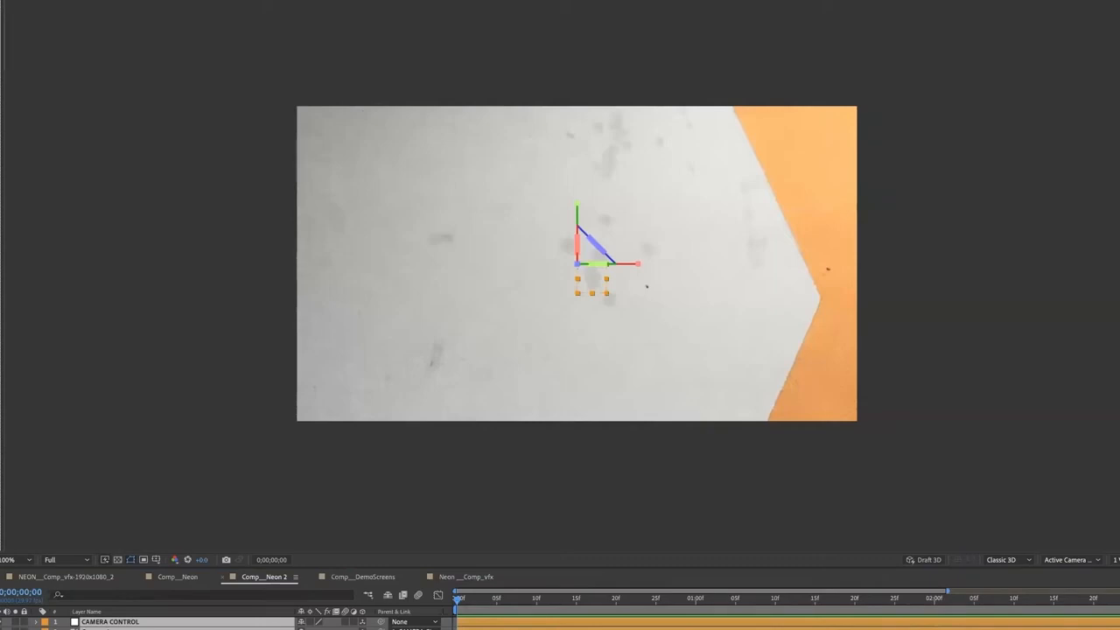
pyautogui.click(45, 628)
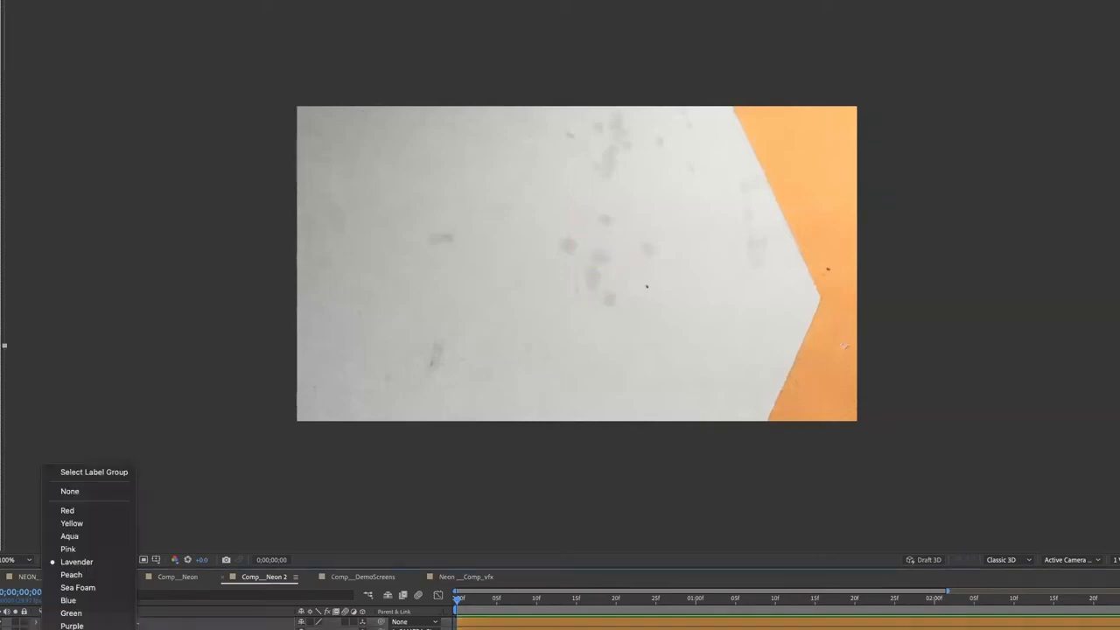
pyautogui.click(70, 497)
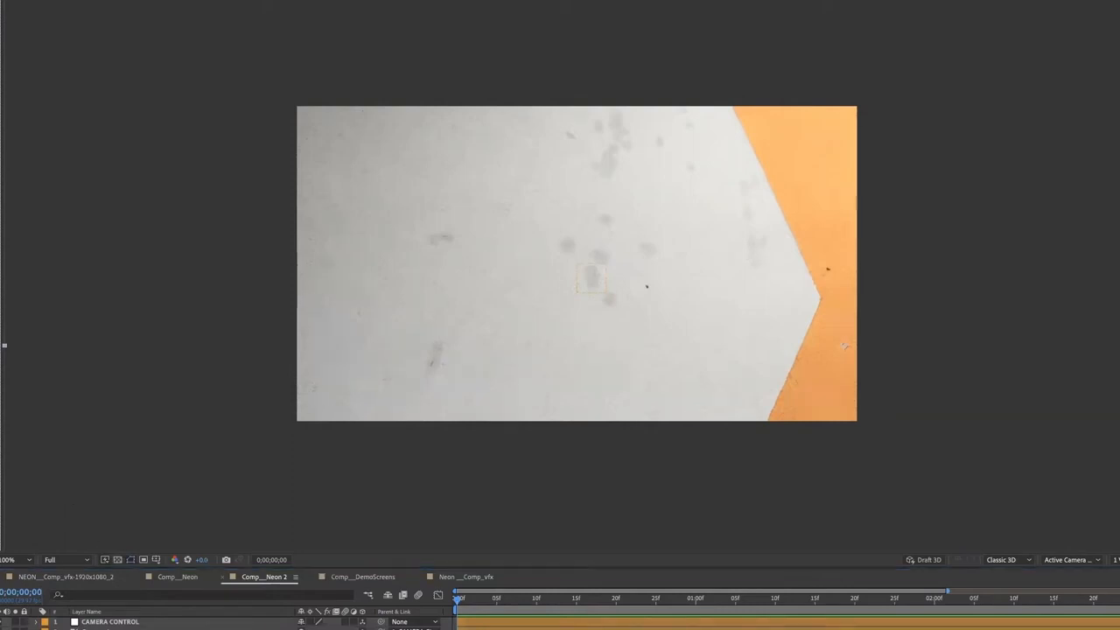
# Add a new full-frame layer and apply a Color Control expression effect to it
pyautogui.click(17, 0)
pyautogui.moveTo(35, 0)
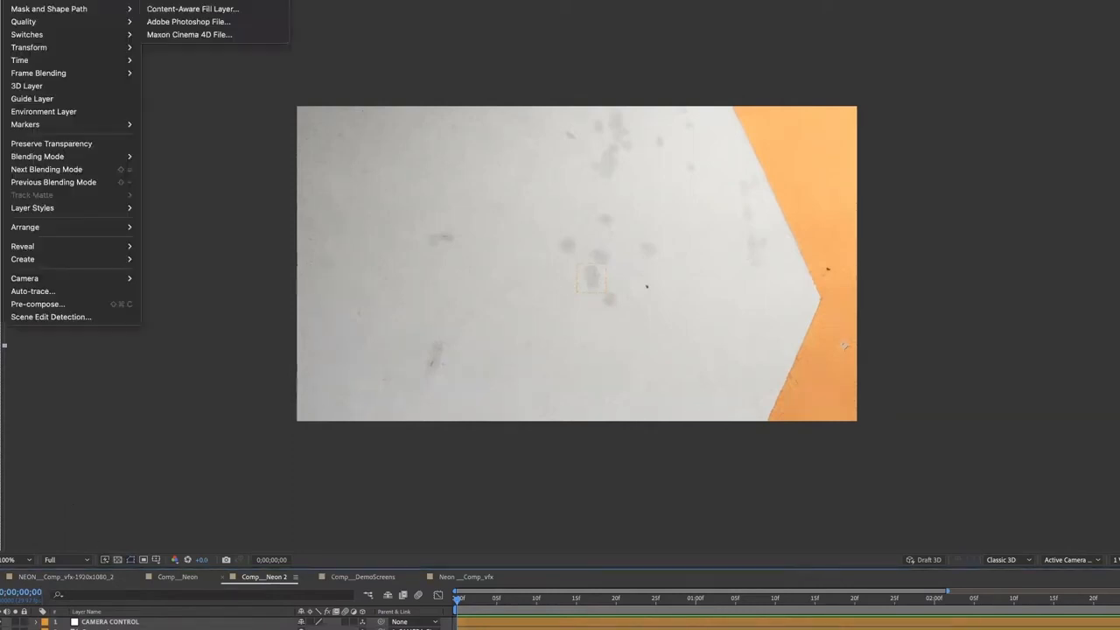
pyautogui.click(376, 247)
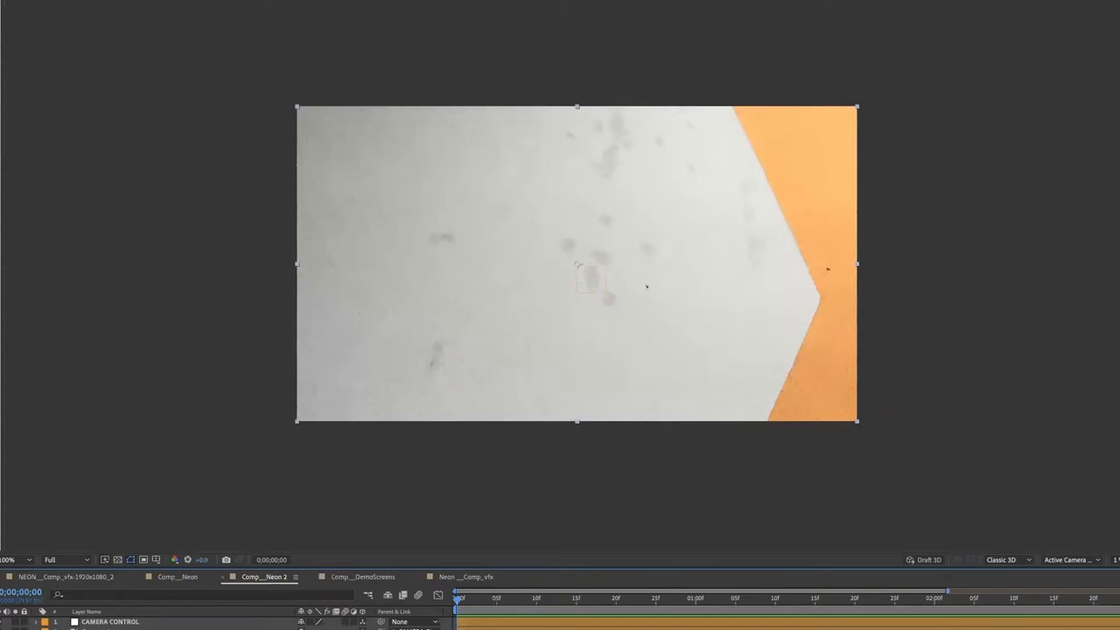
pyautogui.click(50, 0)
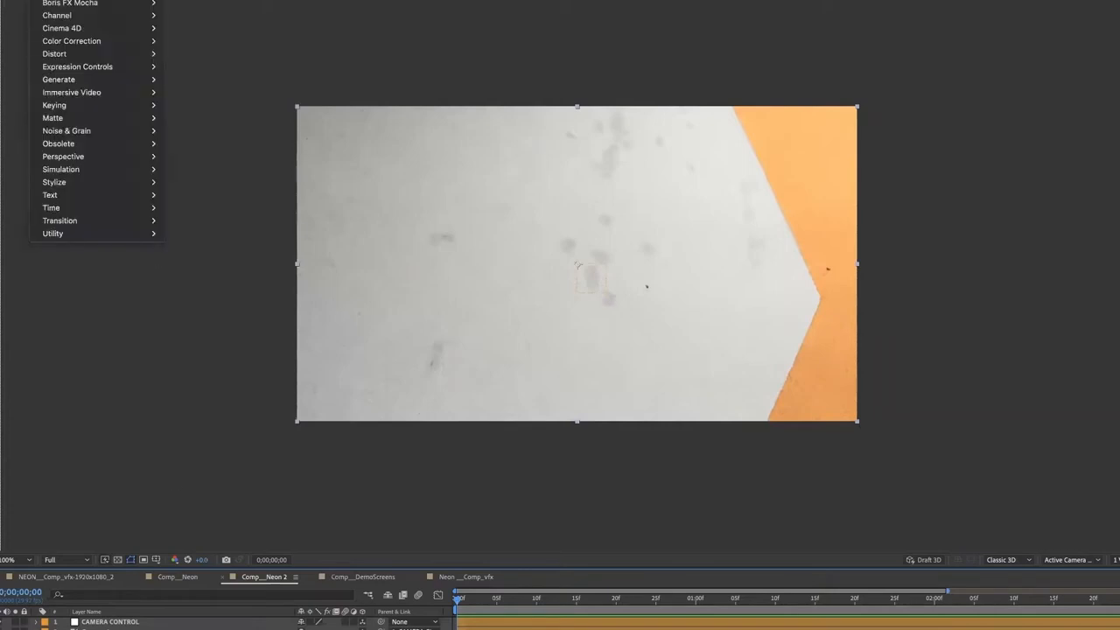
pyautogui.moveTo(99, 68)
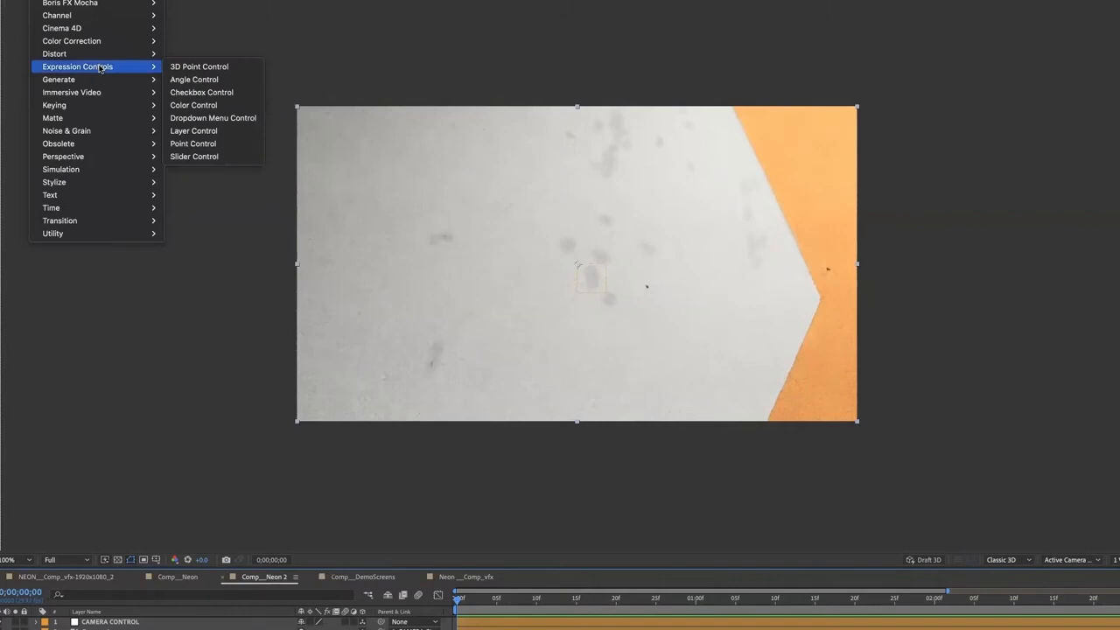
pyautogui.click(211, 105)
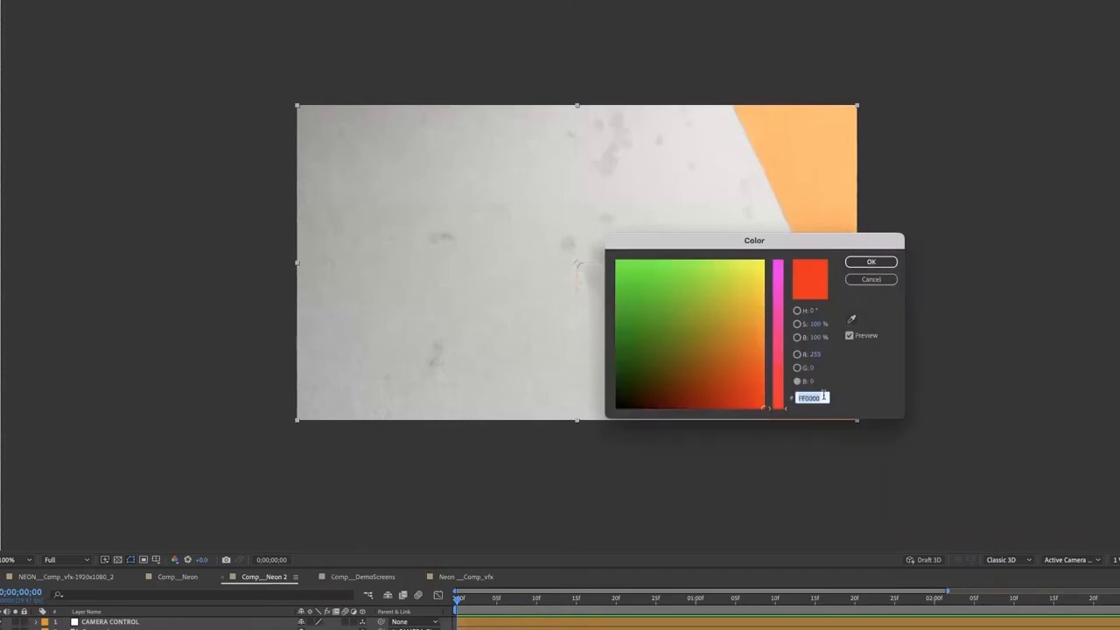
# Set one color control to hex 0AC4FF and the other to 58DD93
pyautogui.press('super+v')
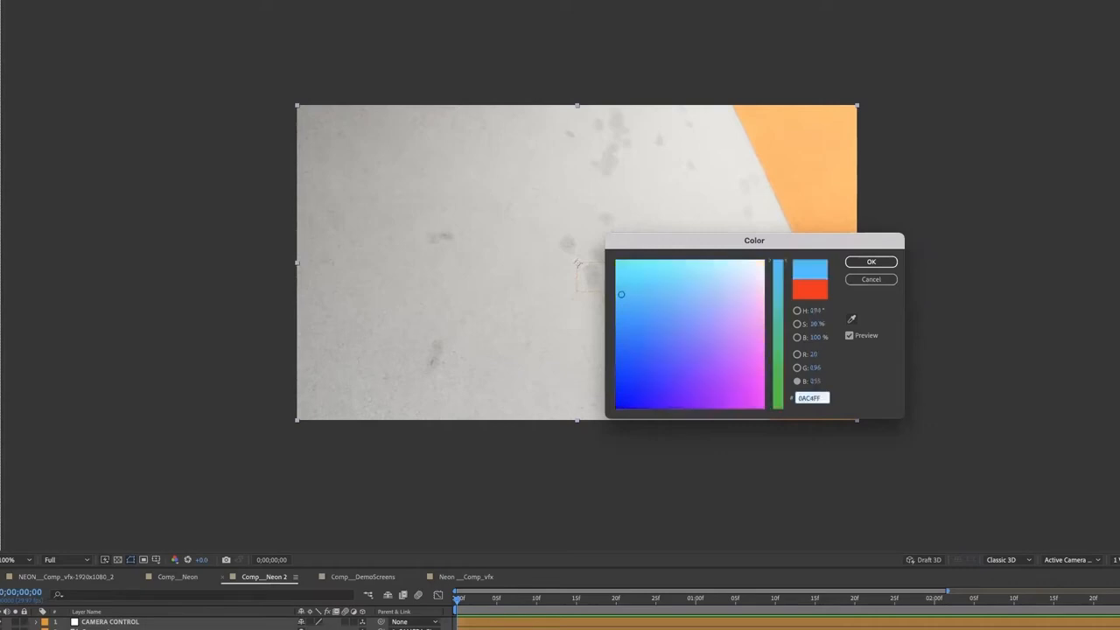
pyautogui.press('Return')
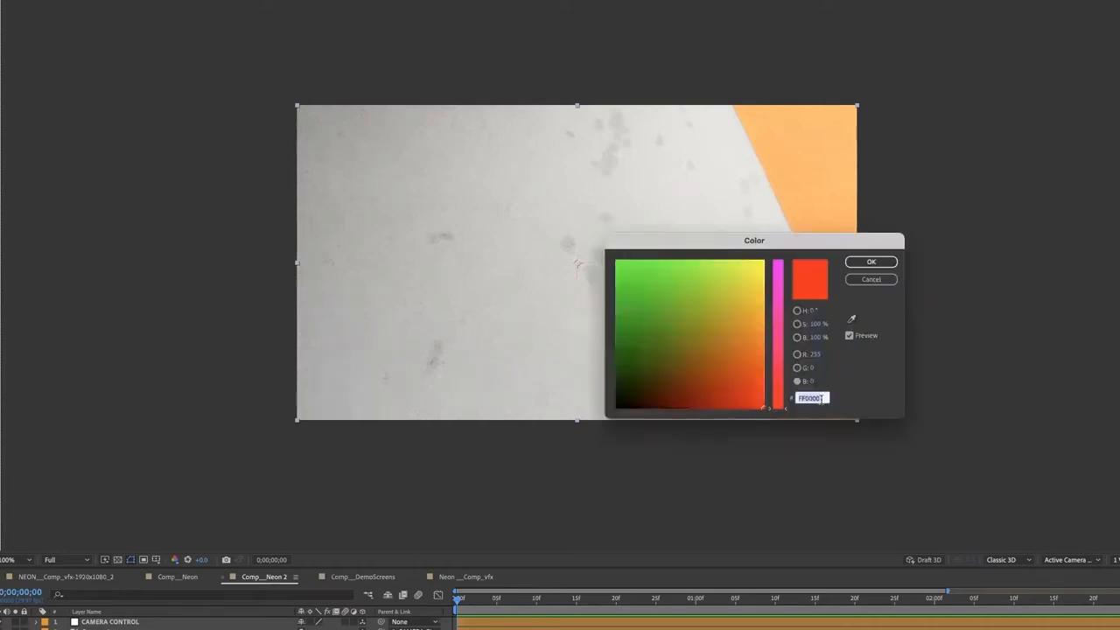
pyautogui.write('58DD93')
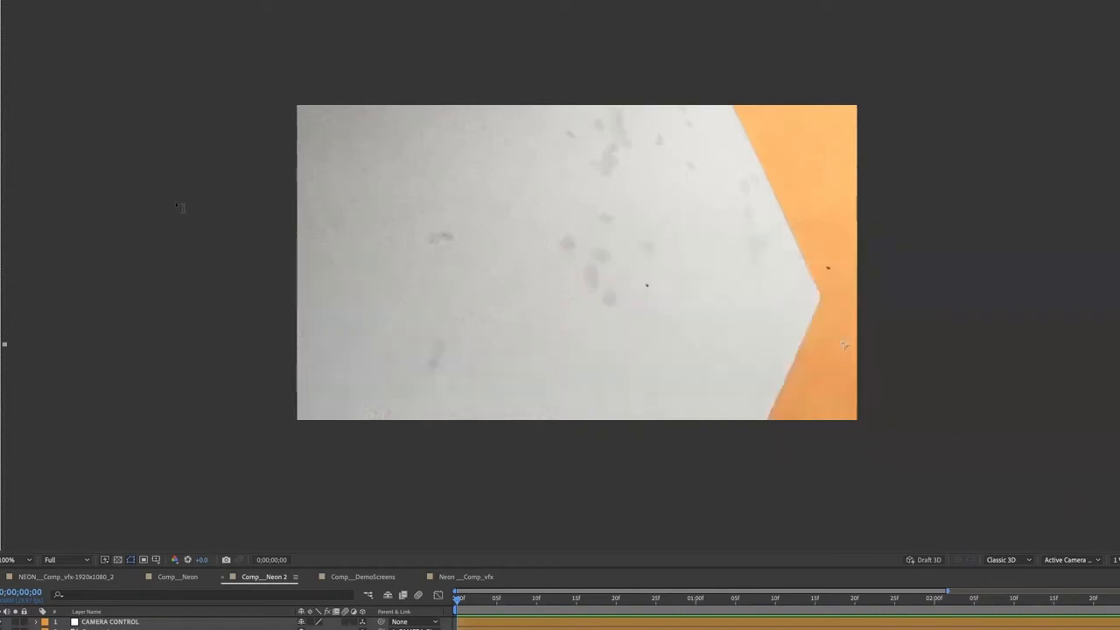
# Create a text layer reading "Good Bytes" in the composition and select all of its text
pyautogui.hotkey('ctrl', 't')
pyautogui.click(418, 251)
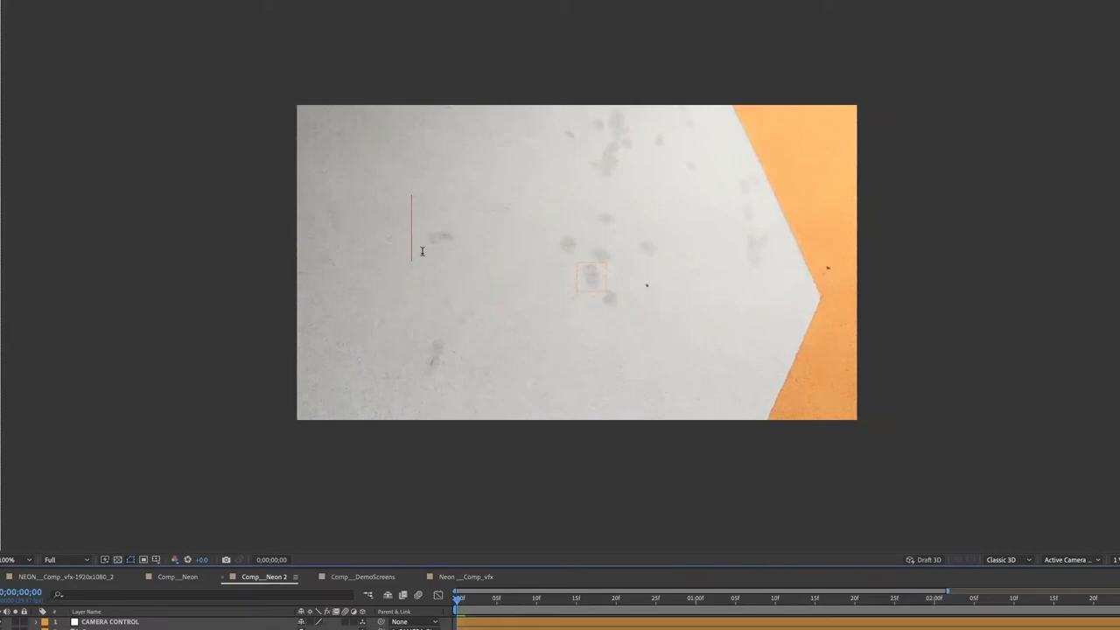
pyautogui.write('Goo')
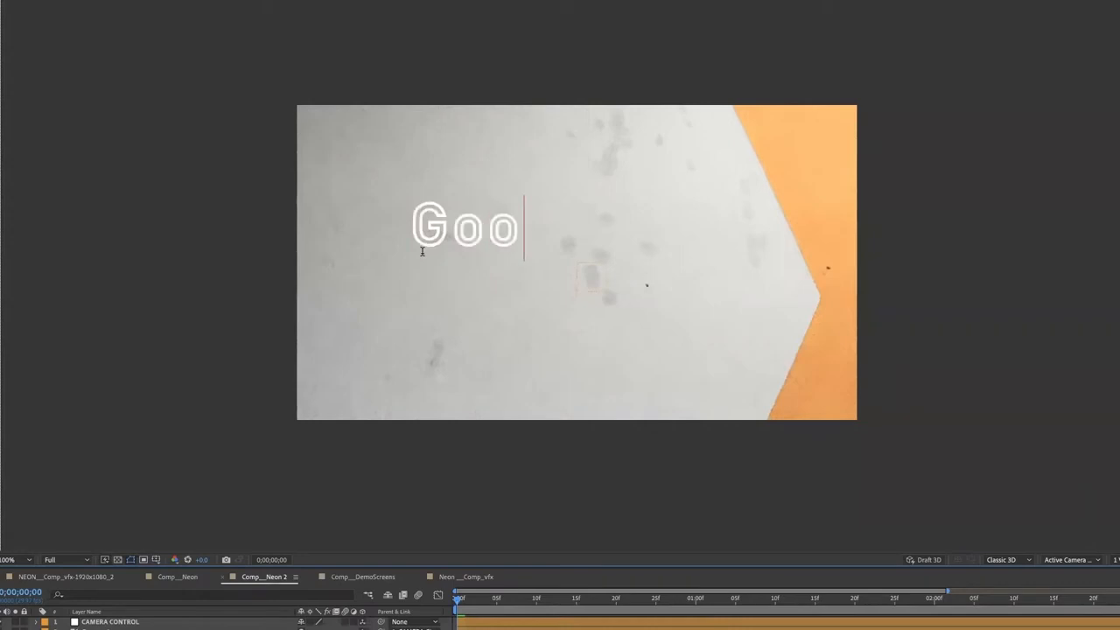
pyautogui.write('d Bytes')
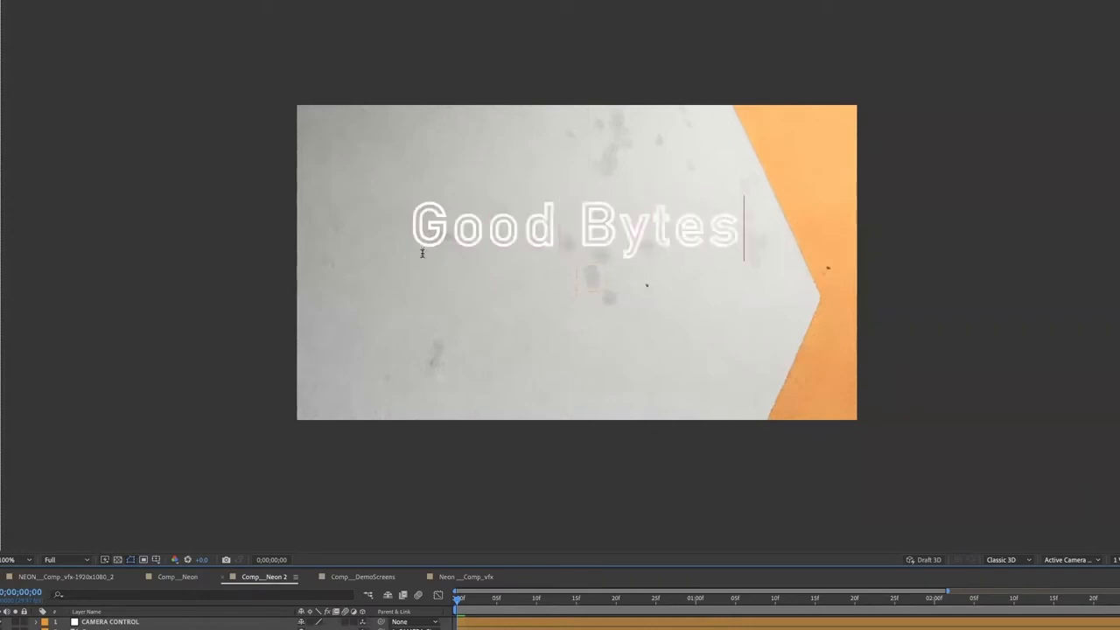
pyautogui.hotkey('ctrl', 'a')
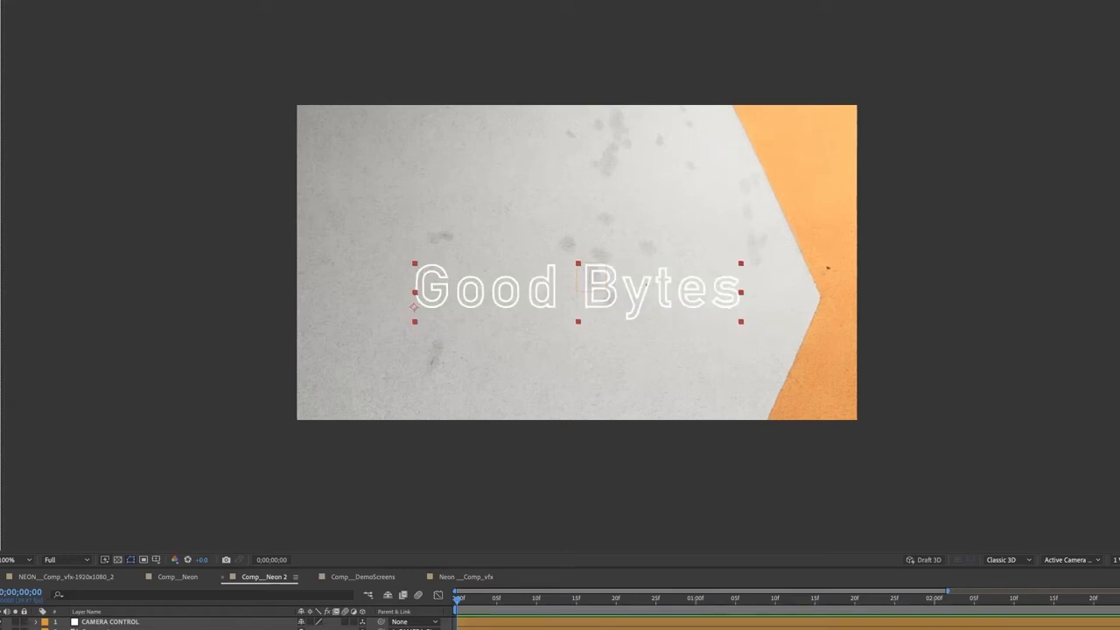
# Hide the background image layer and center the Good Bytes text layer's anchor point in its content
pyautogui.click(1083, 357)
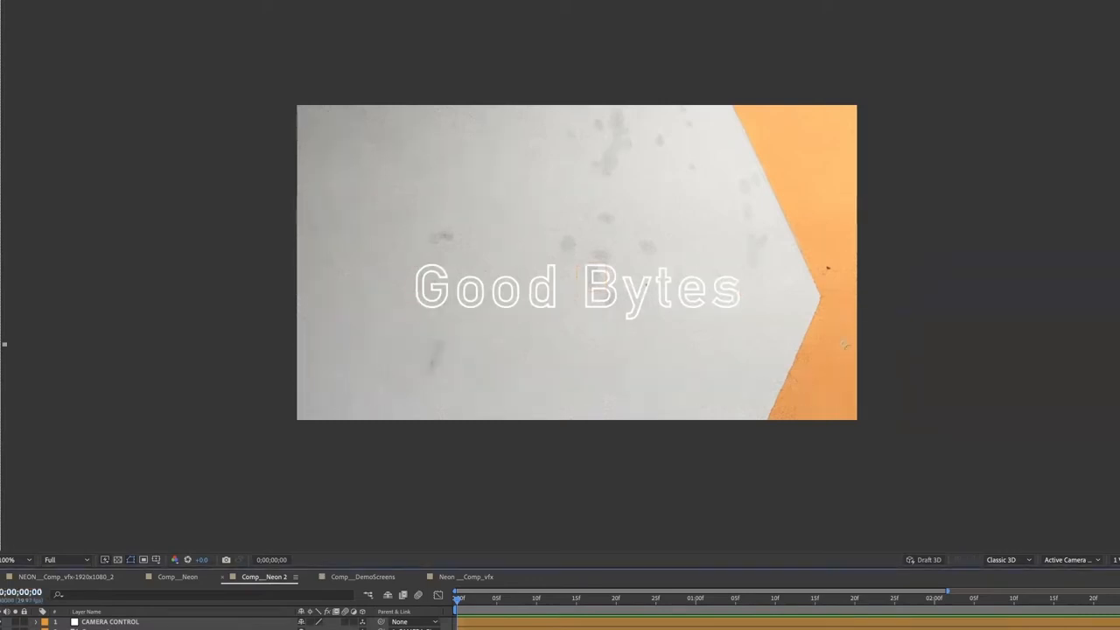
pyautogui.click(2, 627)
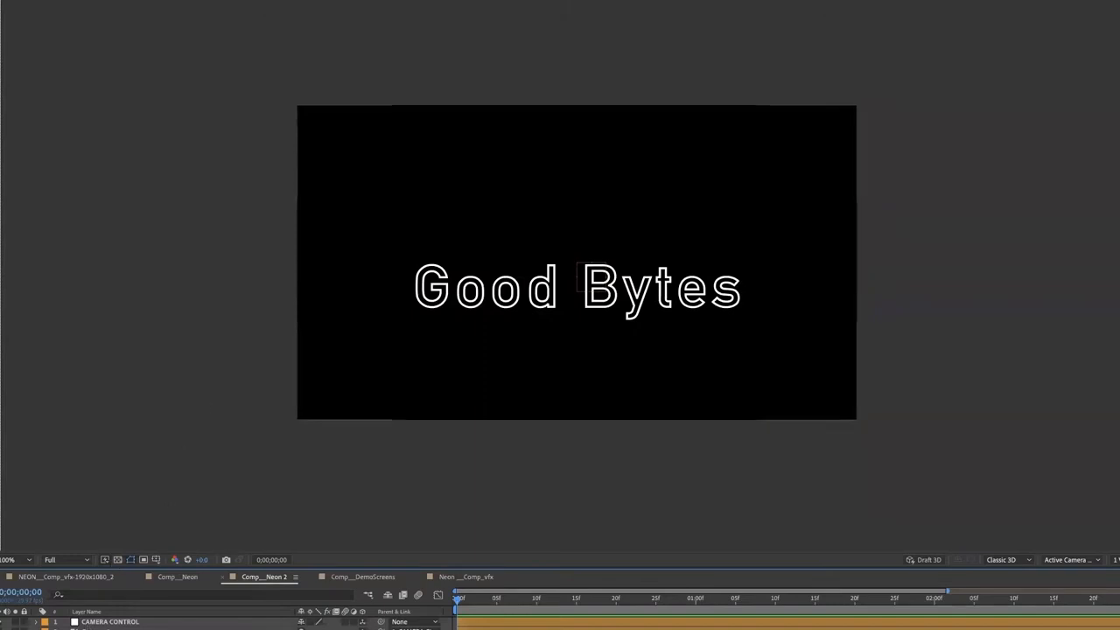
pyautogui.click(109, 628)
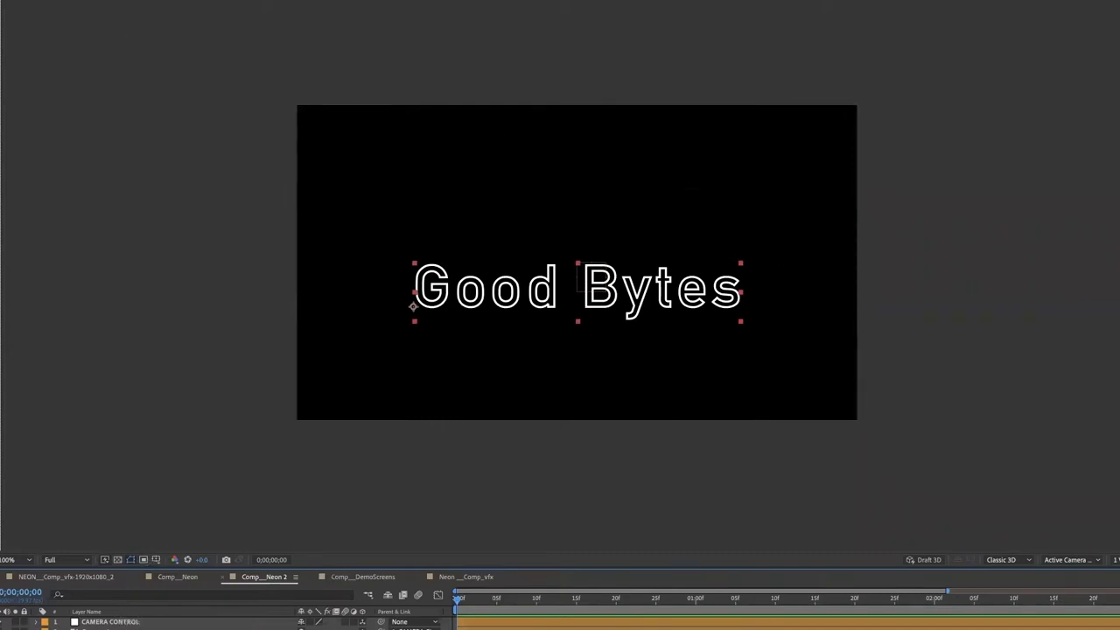
pyautogui.press(',')
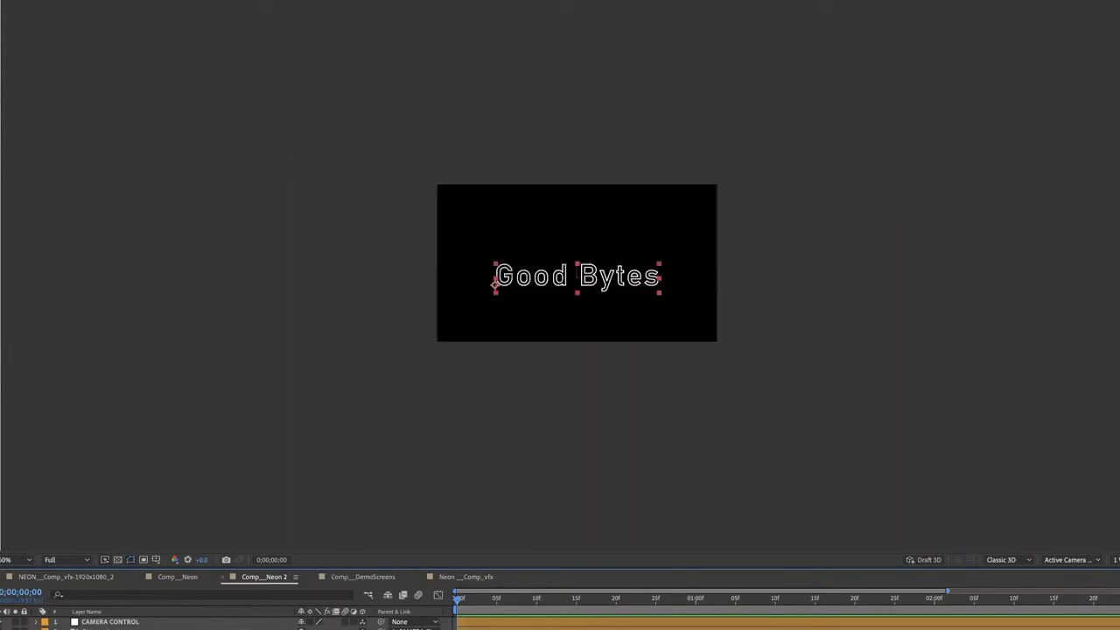
pyautogui.click(18, 0)
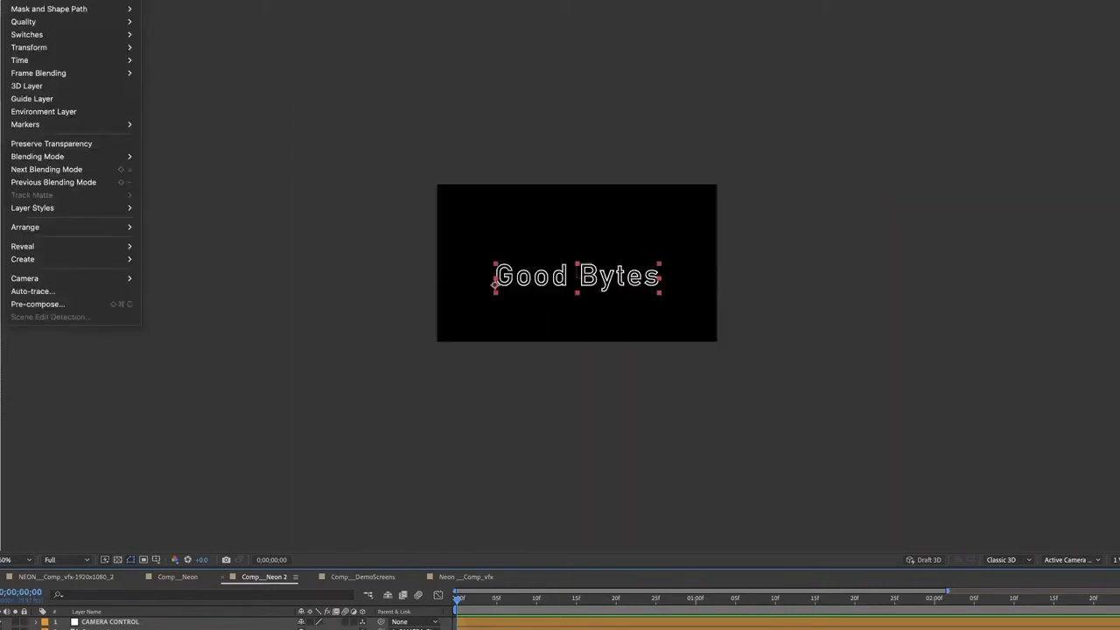
pyautogui.moveTo(65, 48)
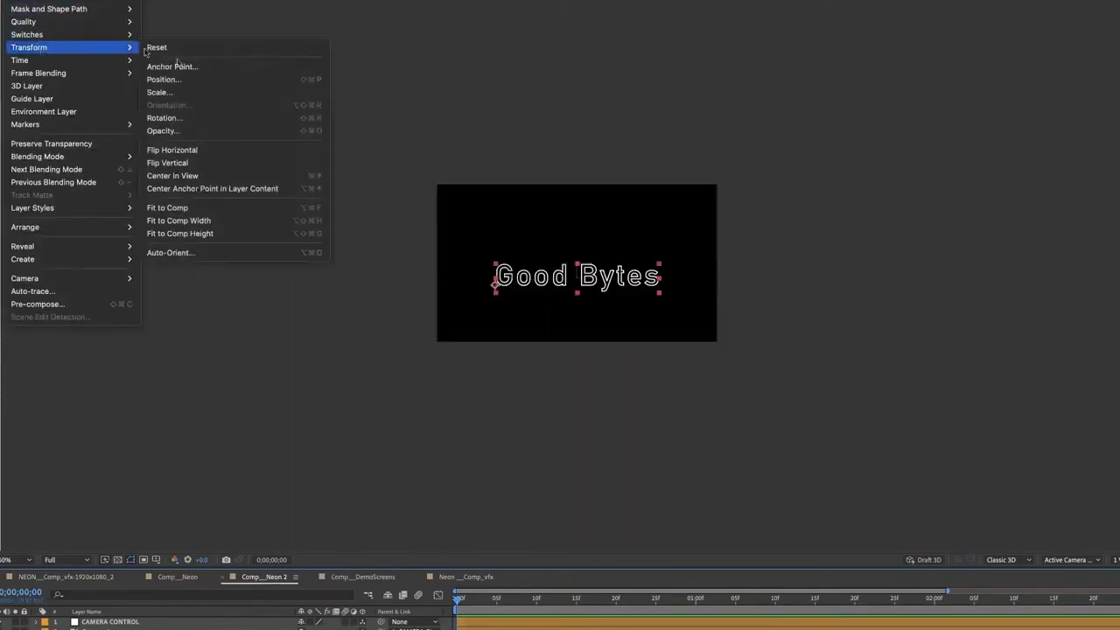
pyautogui.click(234, 192)
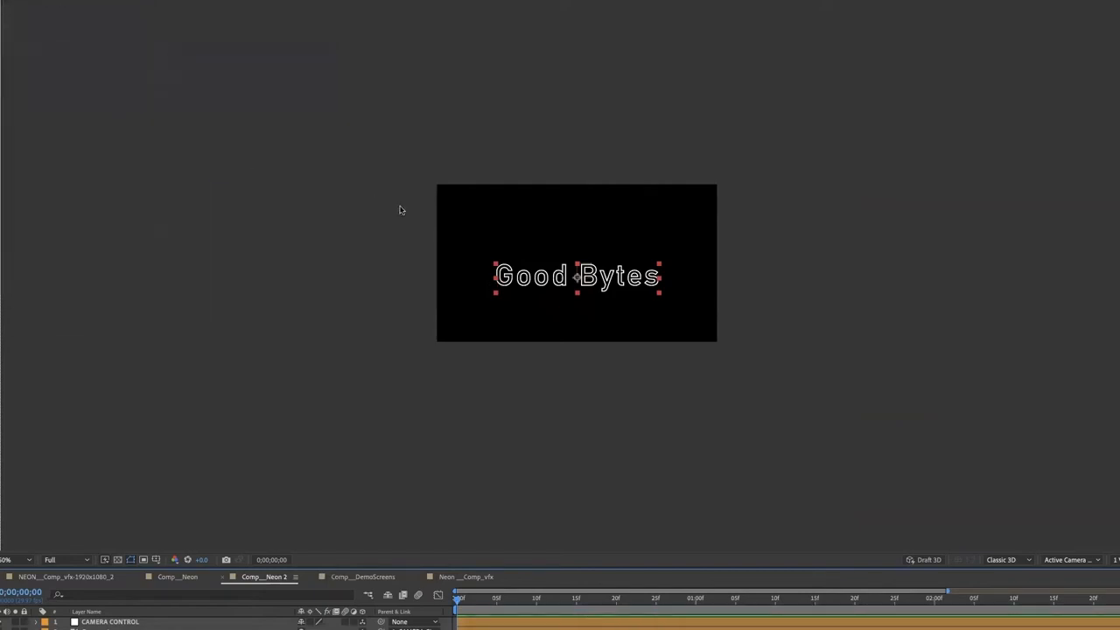
pyautogui.press('.')
pyautogui.press('.')
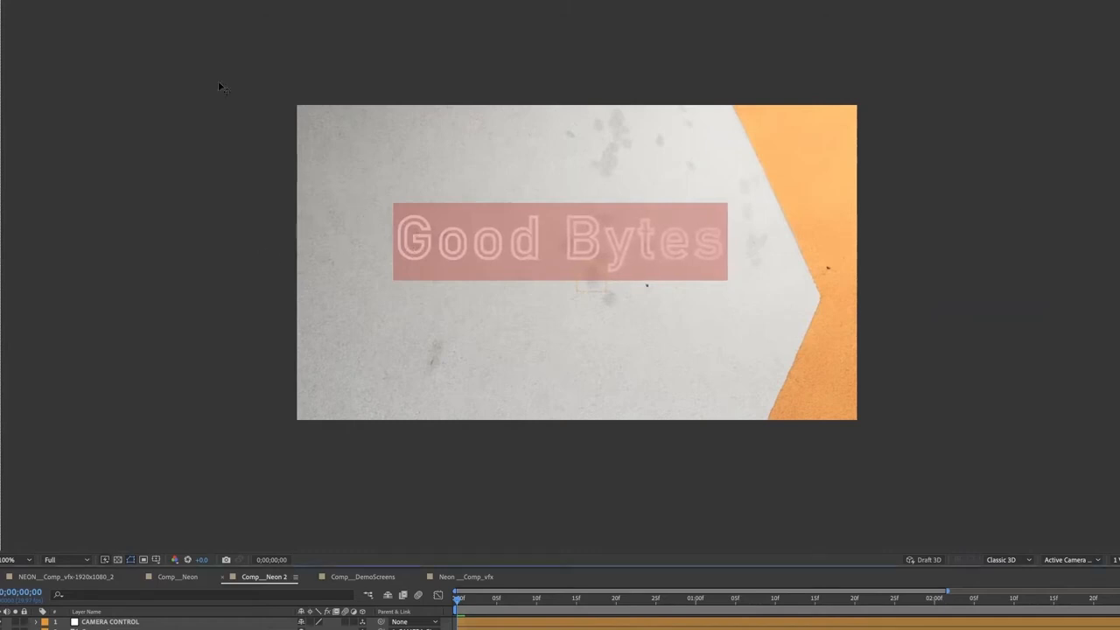
# Pre-compose the Good Bytes text layer into a new composition named TEXT and open it
pyautogui.click(113, 2)
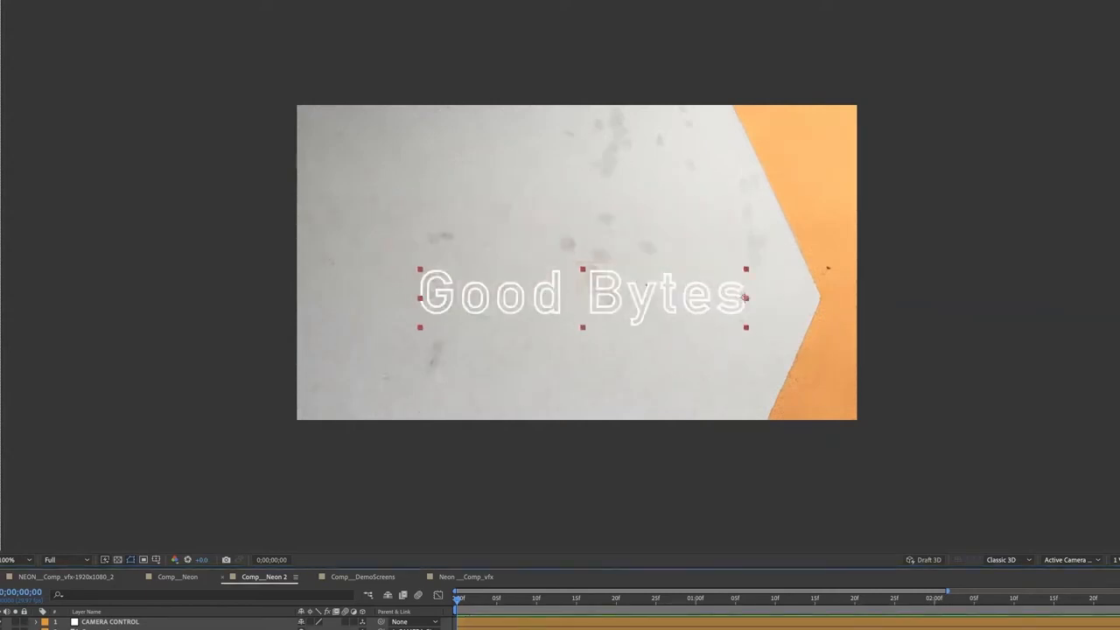
pyautogui.click(24, 1)
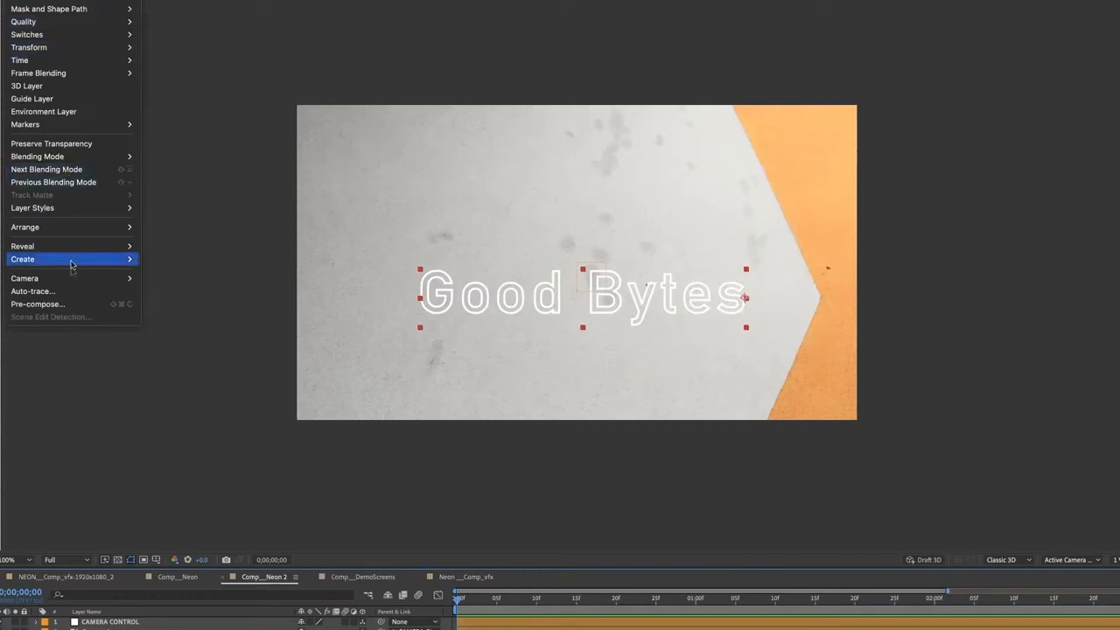
pyautogui.click(75, 304)
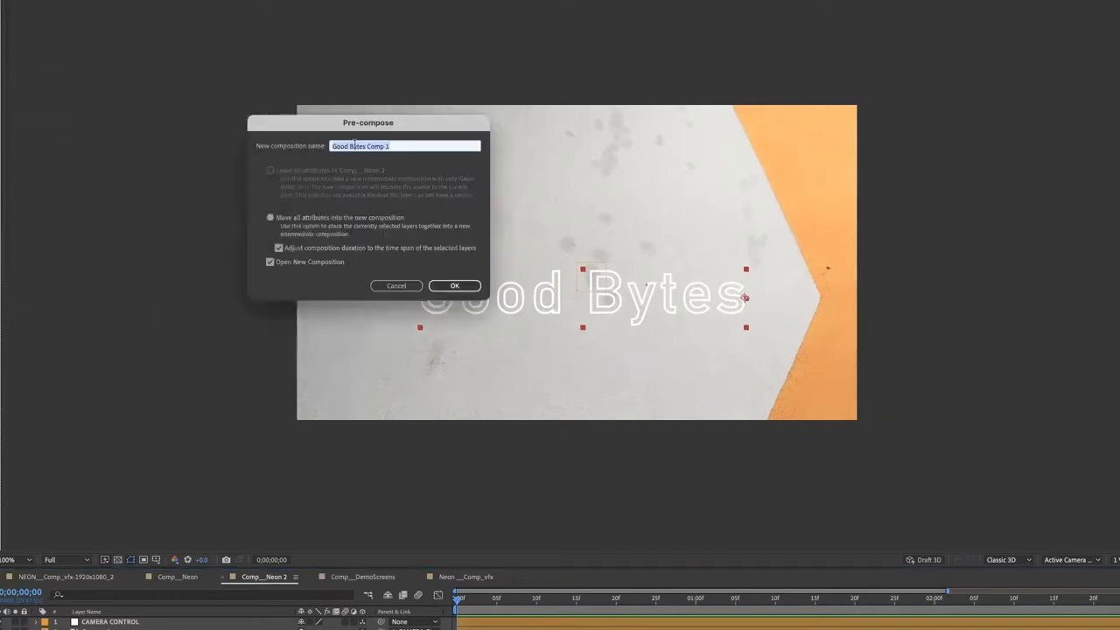
pyautogui.write('TEXT')
pyautogui.click(455, 285)
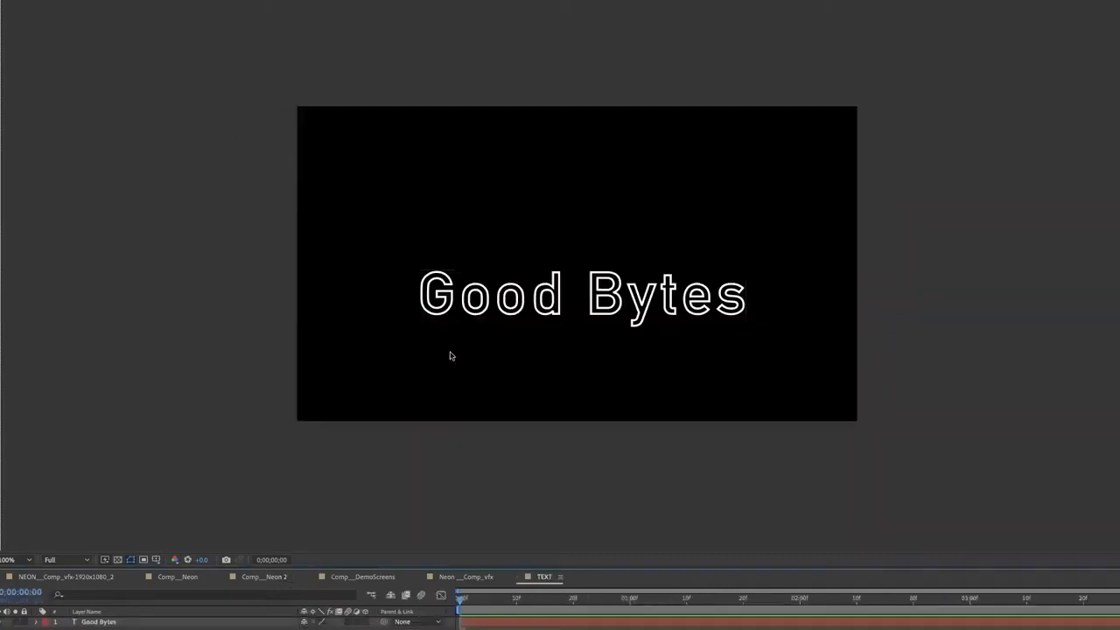
# Create shape outlines from the Good Bytes text layer in the TEXT composition
pyautogui.click(93, 622)
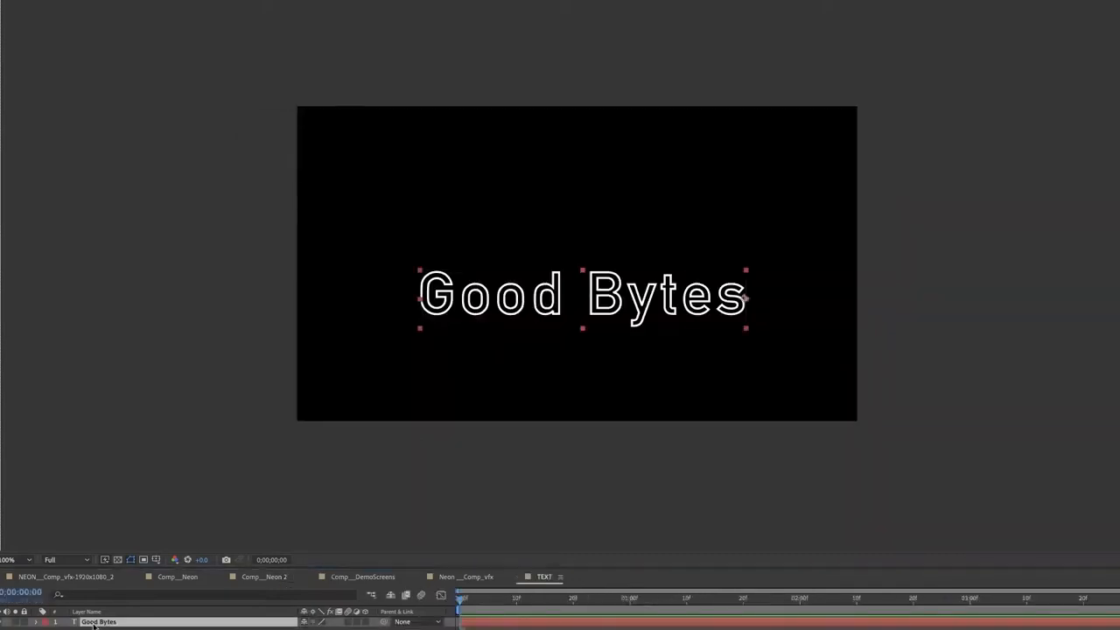
pyautogui.rightClick(92, 623)
pyautogui.moveTo(105, 620)
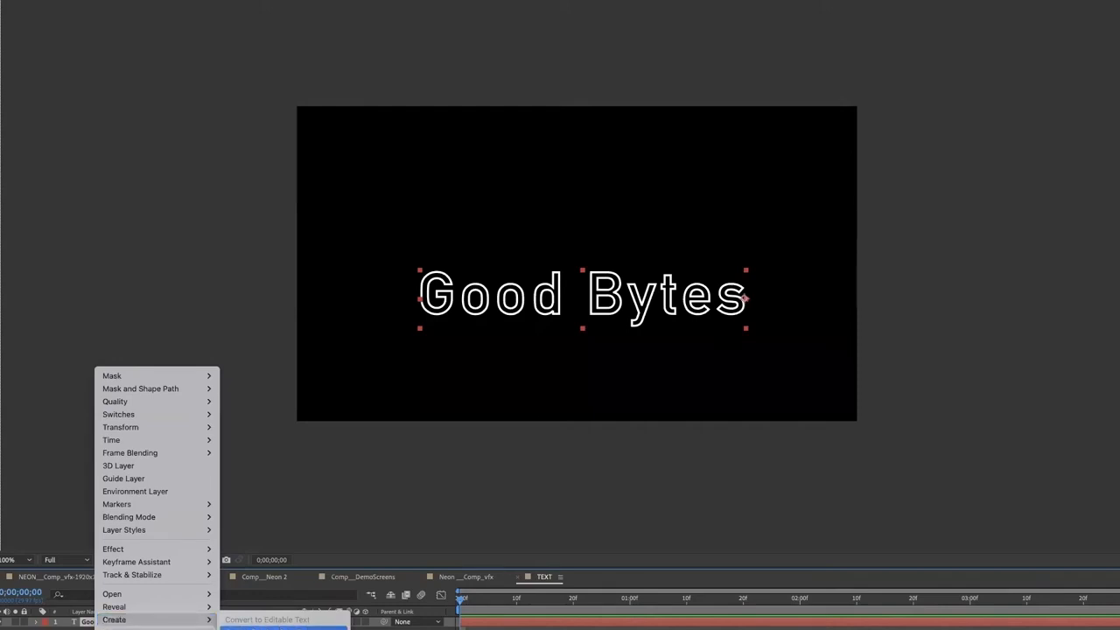
pyautogui.click(283, 628)
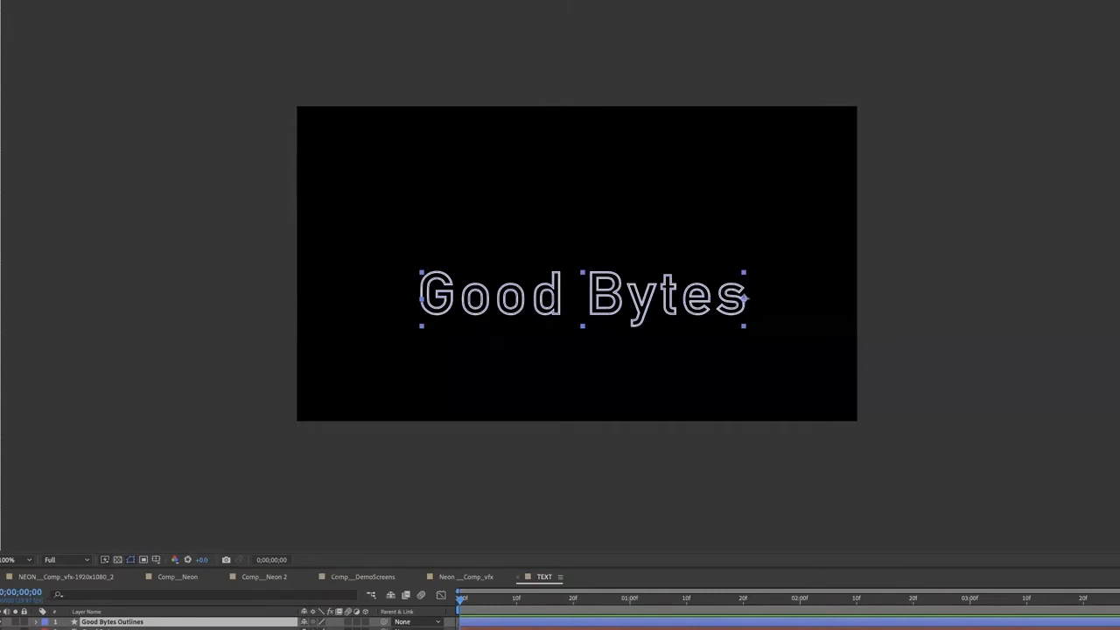
pyautogui.rightClick(111, 623)
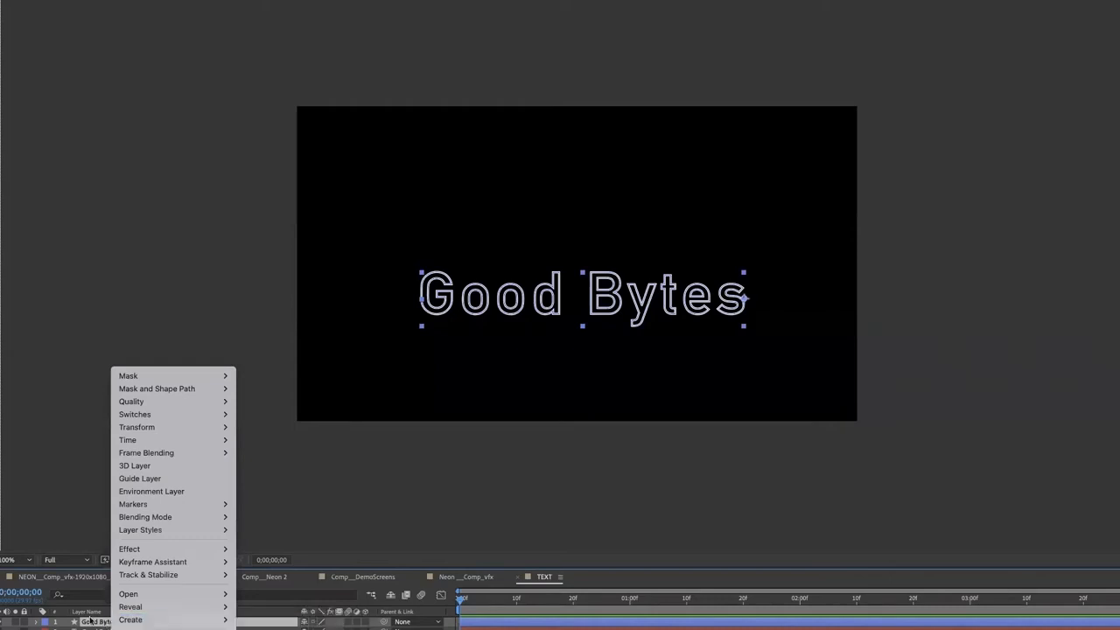
# Filter the outline layer's properties by "line cap" and enlarge the timeline area to show the letters' strokes
pyautogui.click(74, 595)
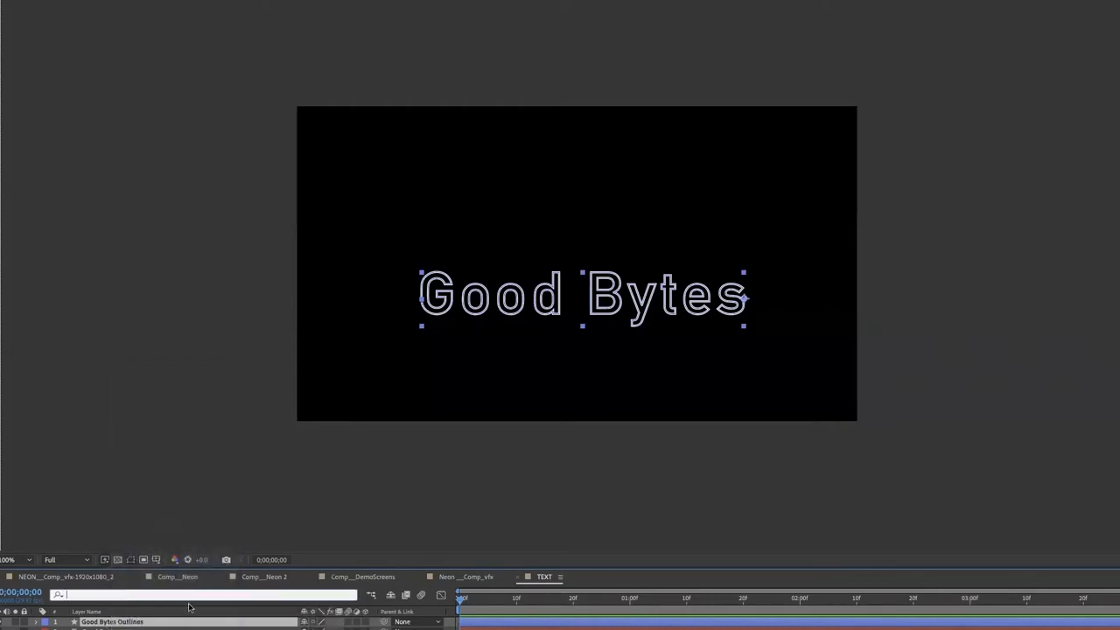
pyautogui.write('line cap')
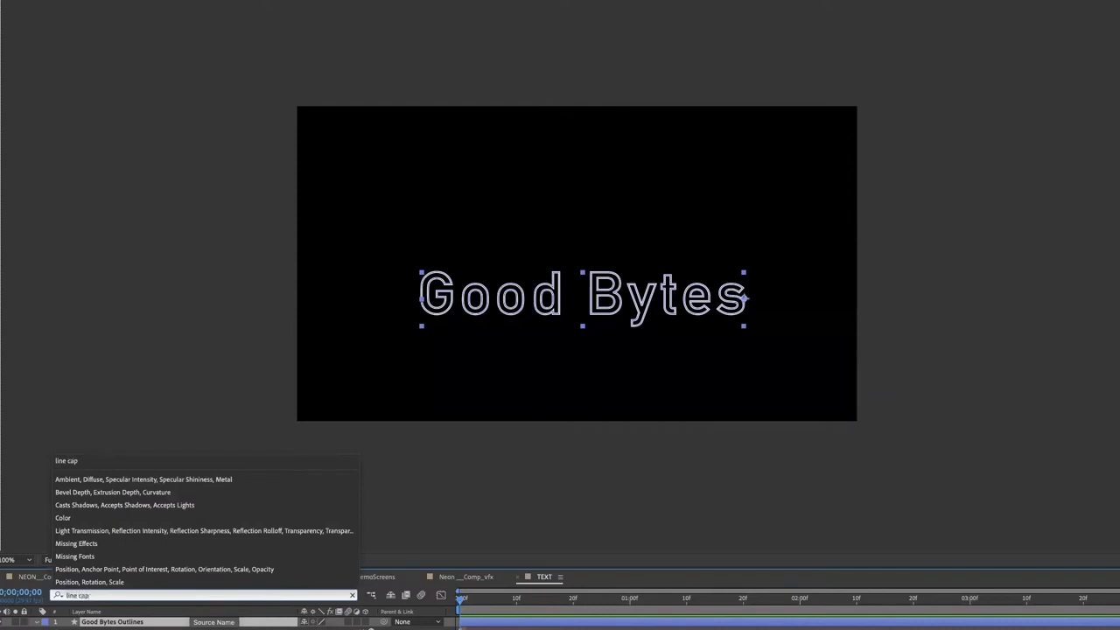
pyautogui.click(492, 567)
pyautogui.moveTo(491, 566); pyautogui.dragTo(397, 310)
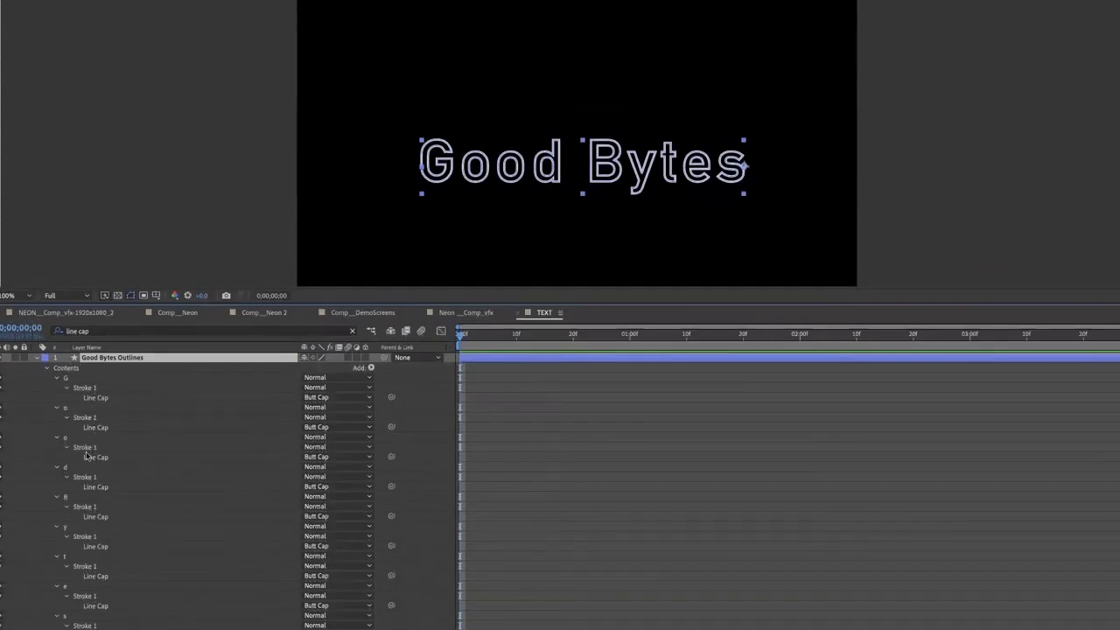
# Set the stroke line cap to Round Cap for the letters G through e of the Good Bytes outlines
pyautogui.click(102, 399)
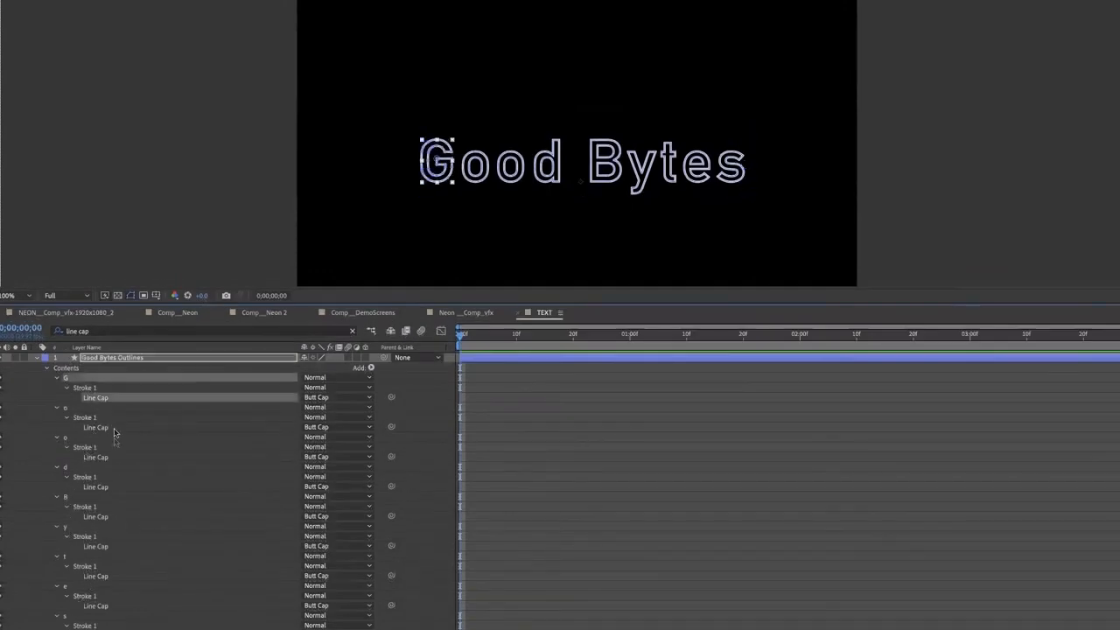
pyautogui.keyDown('shift'); pyautogui.click(101, 428); pyautogui.keyUp('shift')
pyautogui.keyDown('shift'); pyautogui.click(107, 459); pyautogui.keyUp('shift')
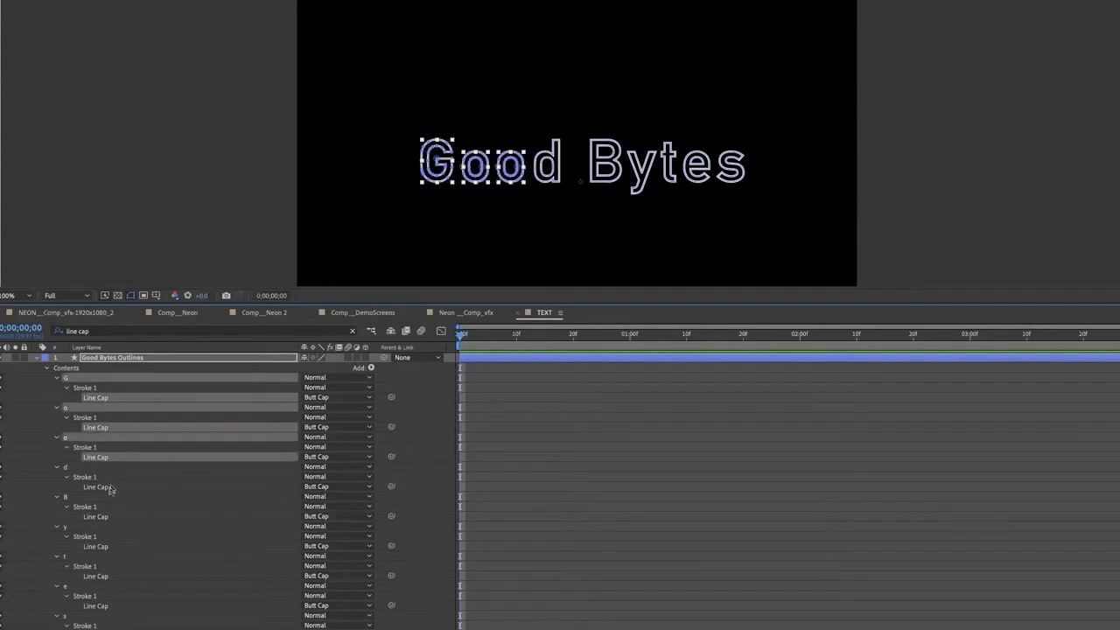
pyautogui.keyDown('shift'); pyautogui.click(111, 487); pyautogui.keyUp('shift')
pyautogui.keyDown('shift'); pyautogui.click(109, 517); pyautogui.keyUp('shift')
pyautogui.keyDown('shift'); pyautogui.click(112, 547); pyautogui.keyUp('shift')
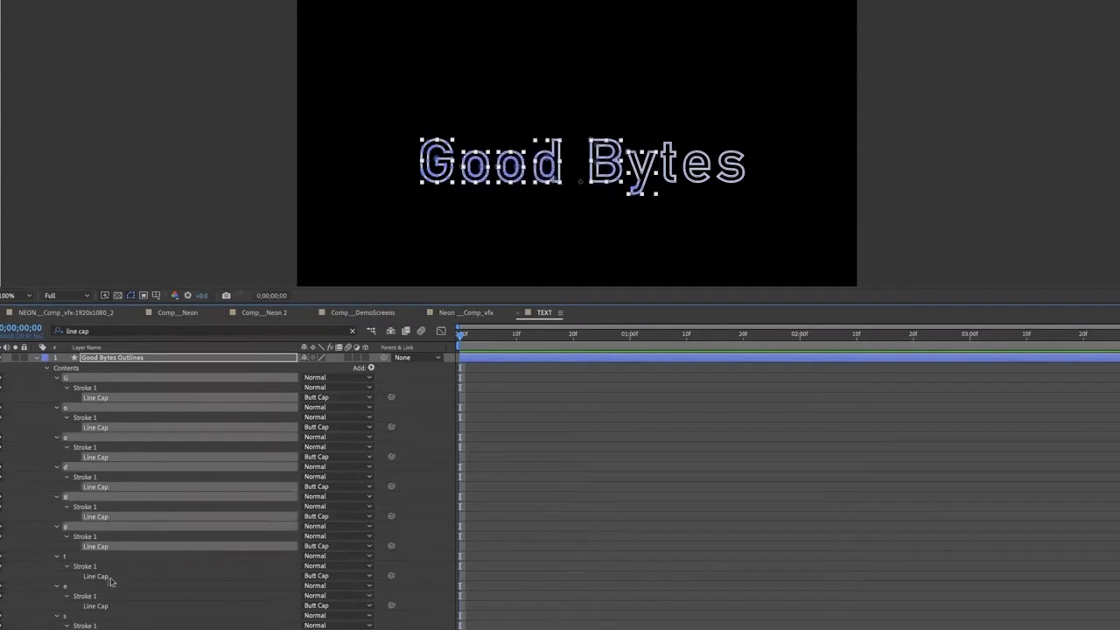
pyautogui.keyDown('shift'); pyautogui.click(111, 580); pyautogui.keyUp('shift')
pyautogui.keyDown('shift'); pyautogui.click(104, 609); pyautogui.keyUp('shift')
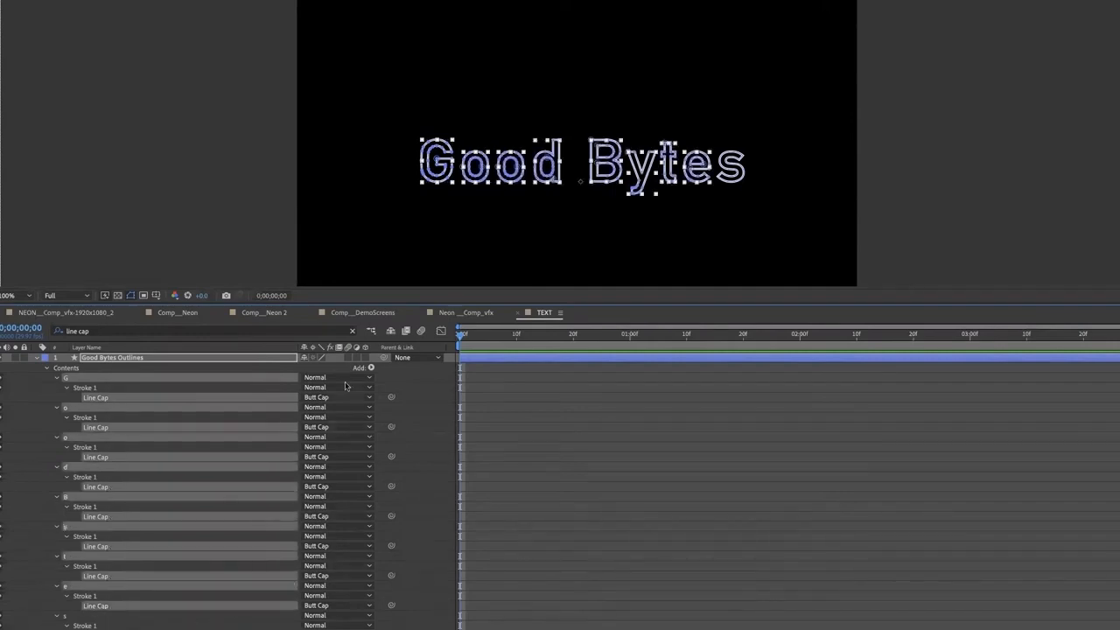
pyautogui.click(315, 398)
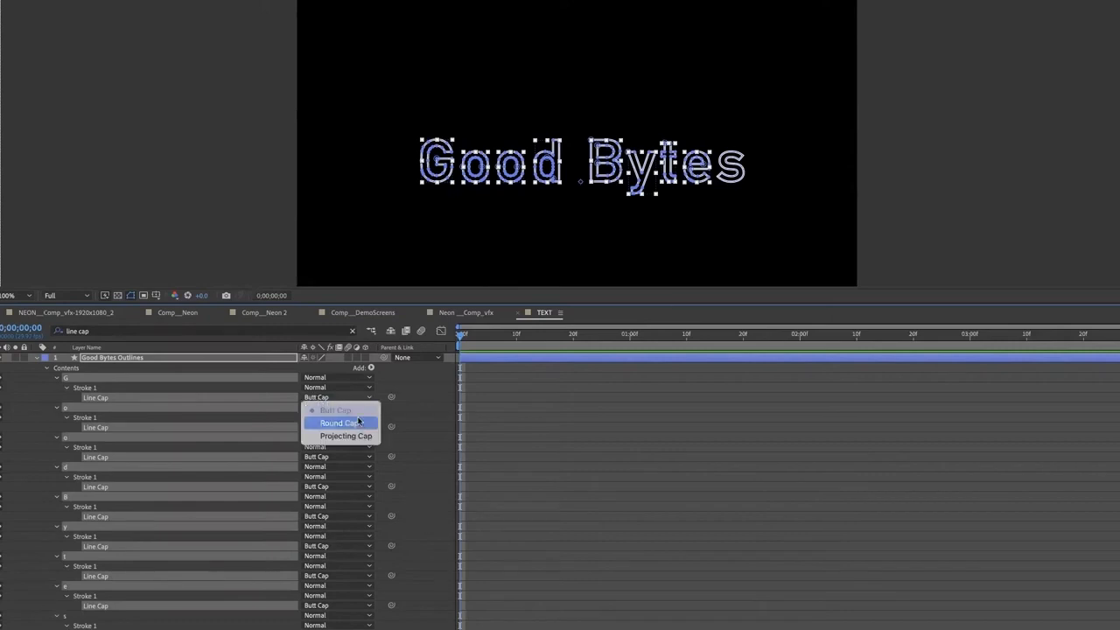
pyautogui.click(354, 424)
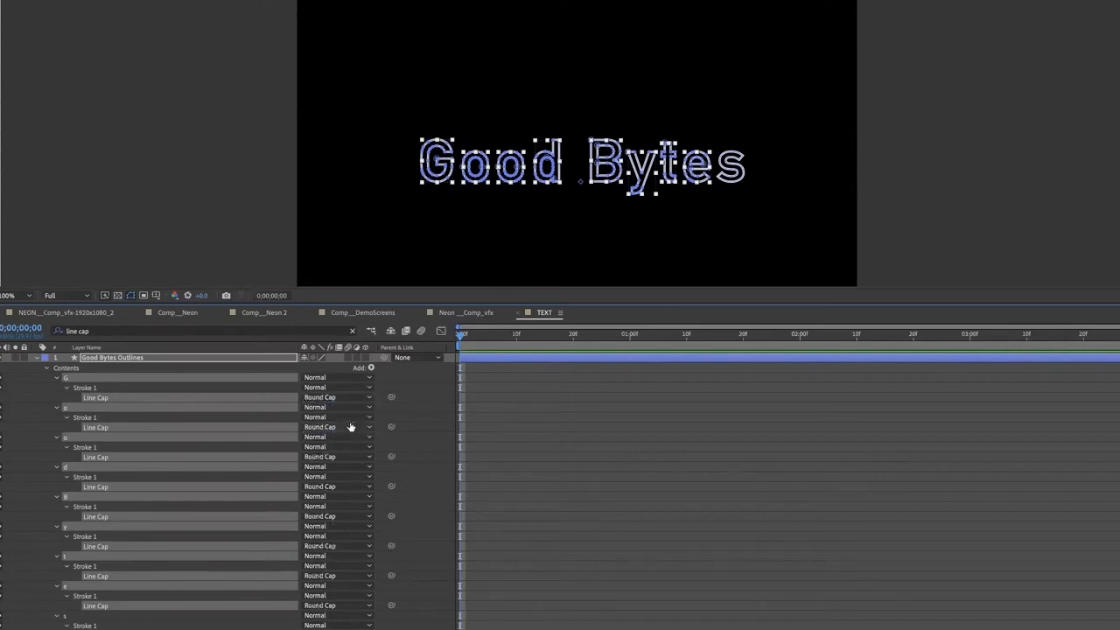
# Change the timeline's property filter to "line join"
pyautogui.click(98, 332)
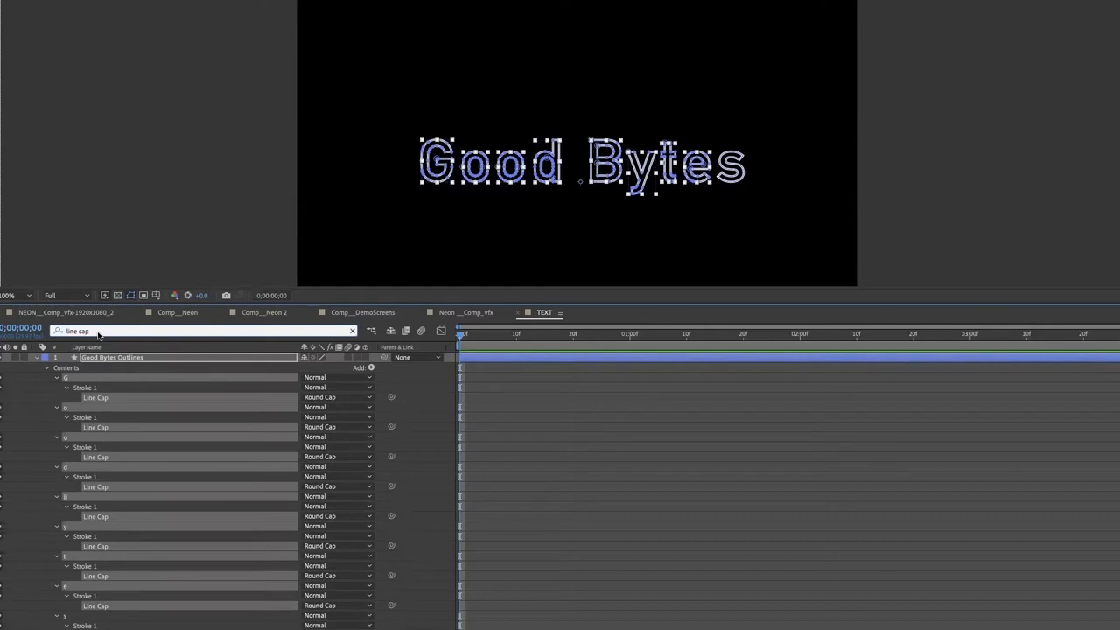
pyautogui.press('BackSpace')
pyautogui.press('BackSpace')
pyautogui.press('BackSpace')
pyautogui.press('BackSpace')
pyautogui.press('BackSpace')
pyautogui.press('BackSpace')
pyautogui.press('BackSpace')
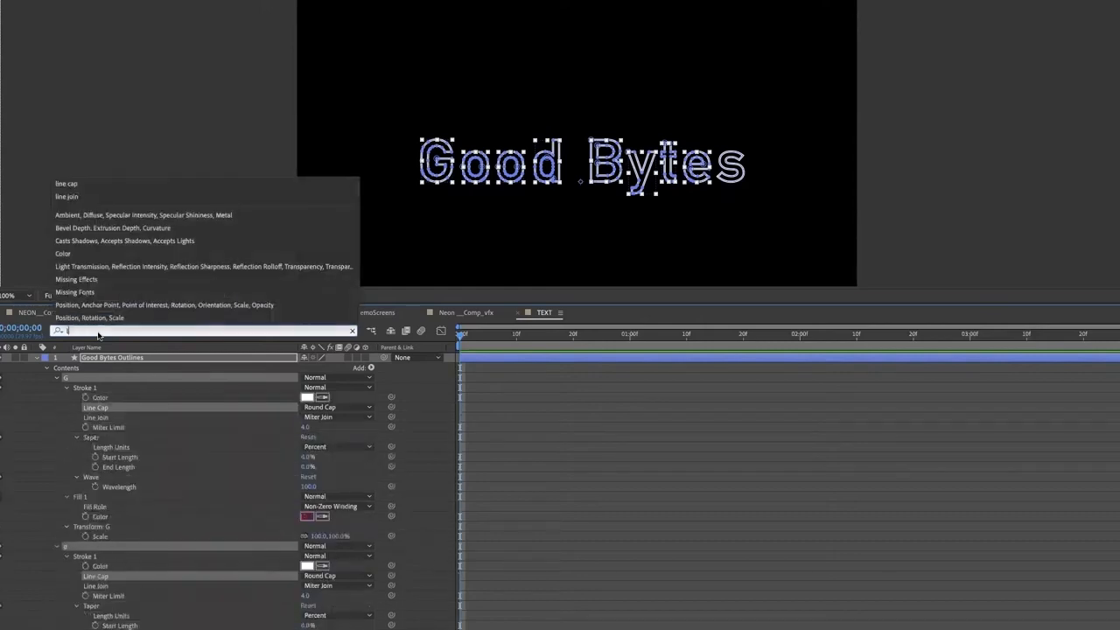
pyautogui.write('ine')
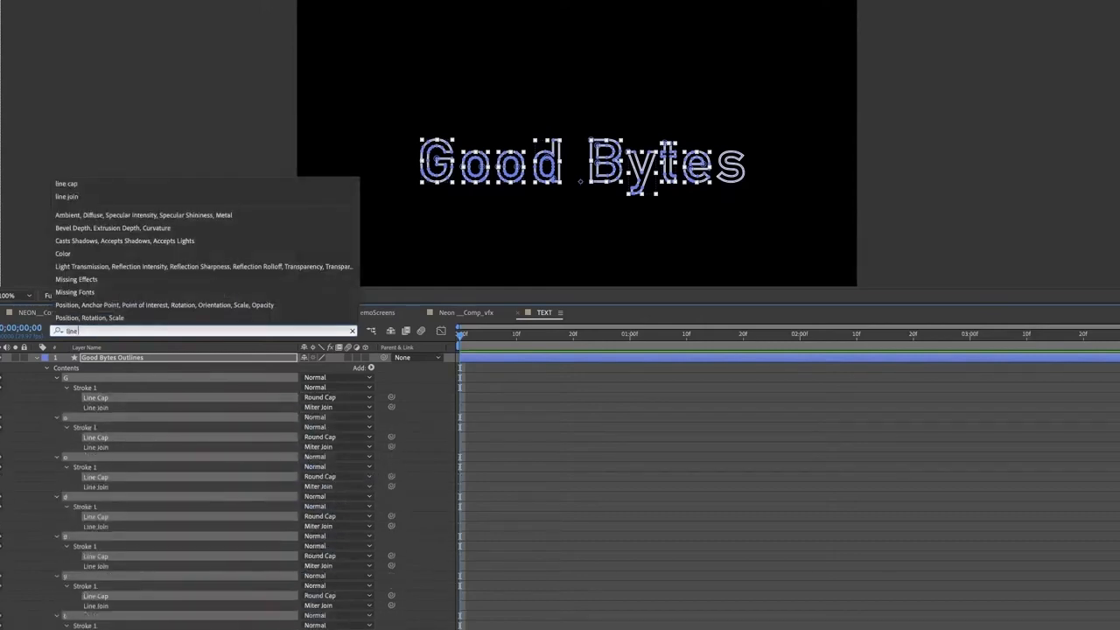
pyautogui.write(' join')
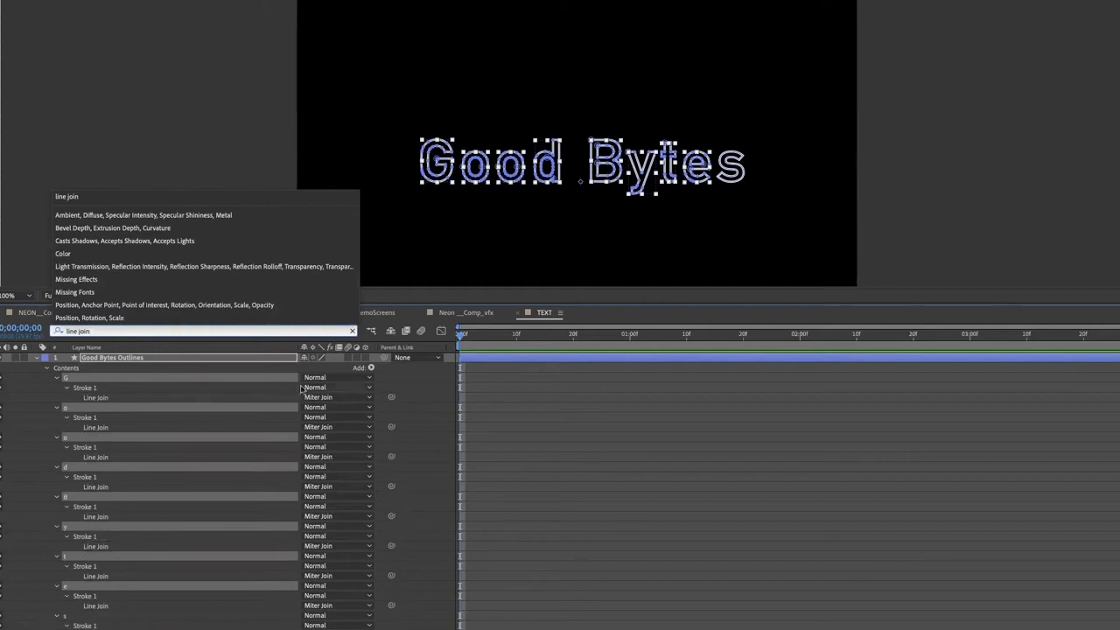
# Set the stroke line join to Round Join for all letters of the Good Bytes outlines
pyautogui.click(96, 397)
pyautogui.keyDown('shift'); pyautogui.click(96, 427); pyautogui.keyUp('shift')
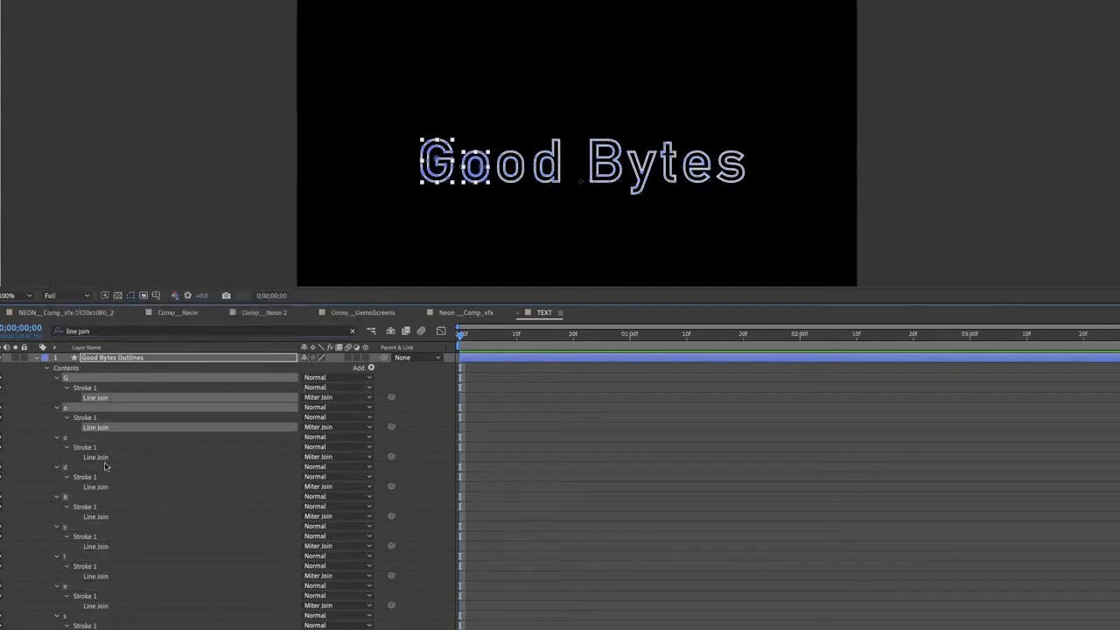
pyautogui.keyDown('shift'); pyautogui.click(98, 456); pyautogui.keyUp('shift')
pyautogui.keyDown('shift'); pyautogui.click(98, 486); pyautogui.keyUp('shift')
pyautogui.keyDown('shift'); pyautogui.click(103, 516); pyautogui.keyUp('shift')
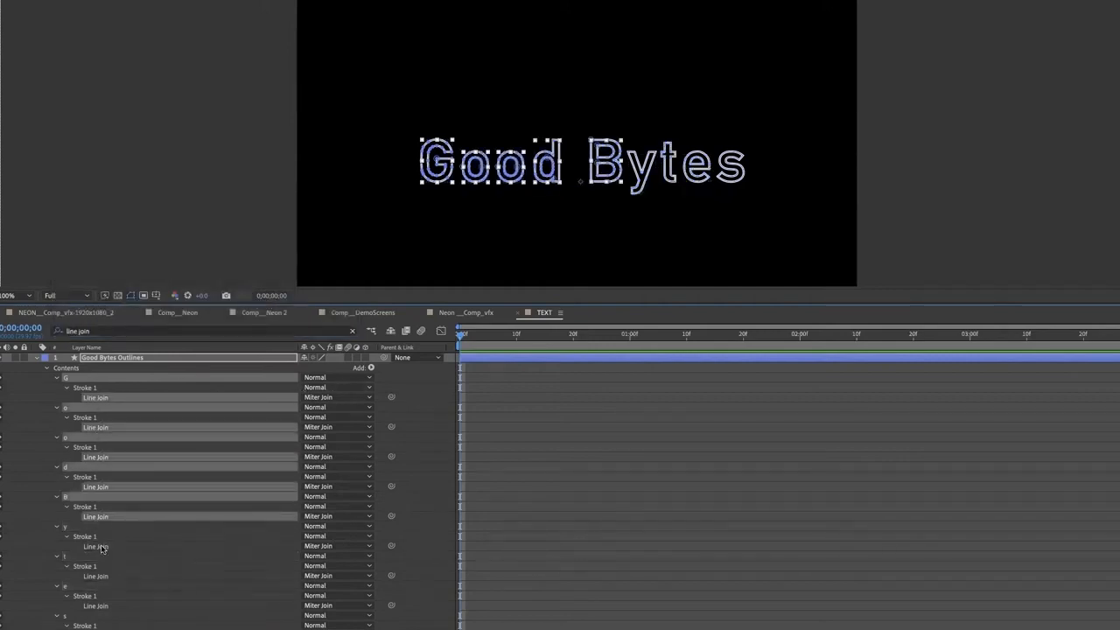
pyautogui.keyDown('shift'); pyautogui.click(102, 546); pyautogui.keyUp('shift')
pyautogui.keyDown('shift'); pyautogui.click(98, 575); pyautogui.keyUp('shift')
pyautogui.keyDown('shift'); pyautogui.click(104, 605); pyautogui.keyUp('shift')
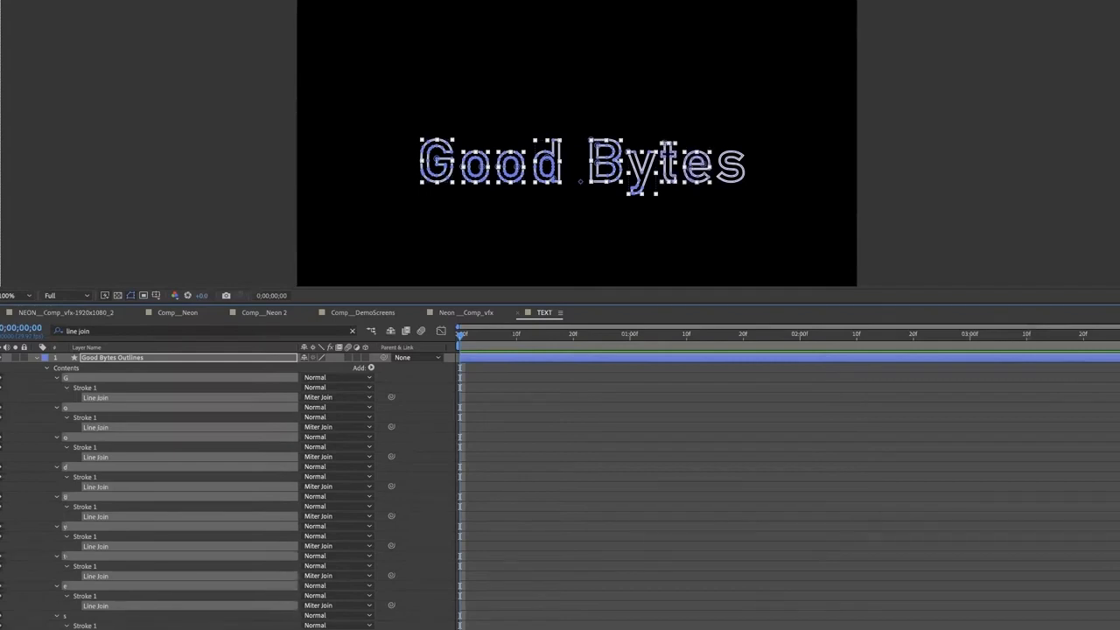
pyautogui.keyDown('shift'); pyautogui.click(105, 628); pyautogui.keyUp('shift')
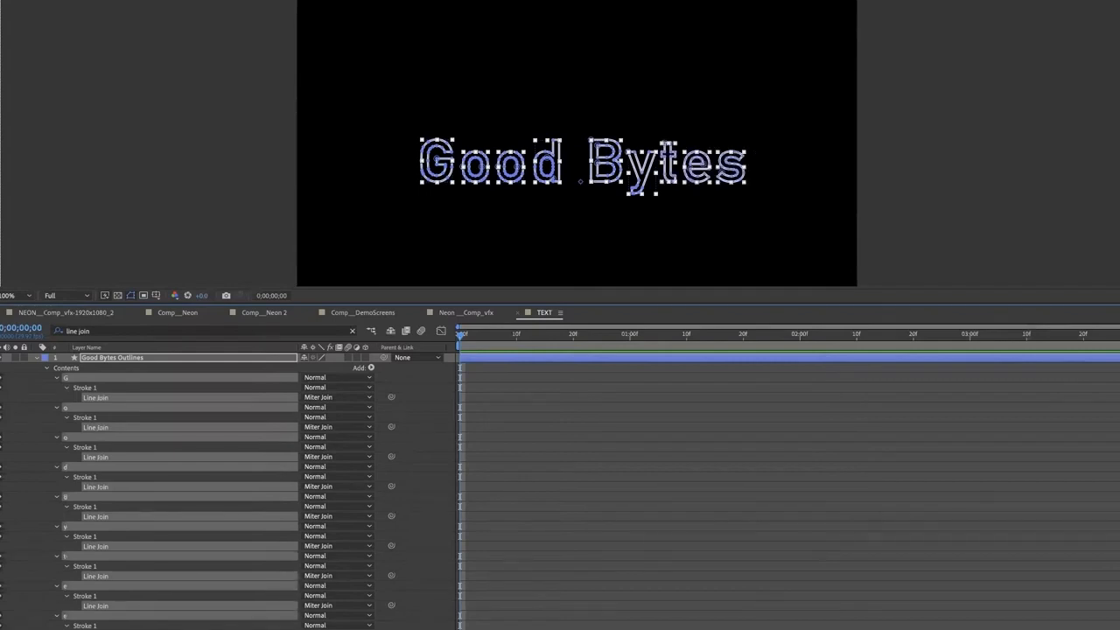
pyautogui.click(321, 399)
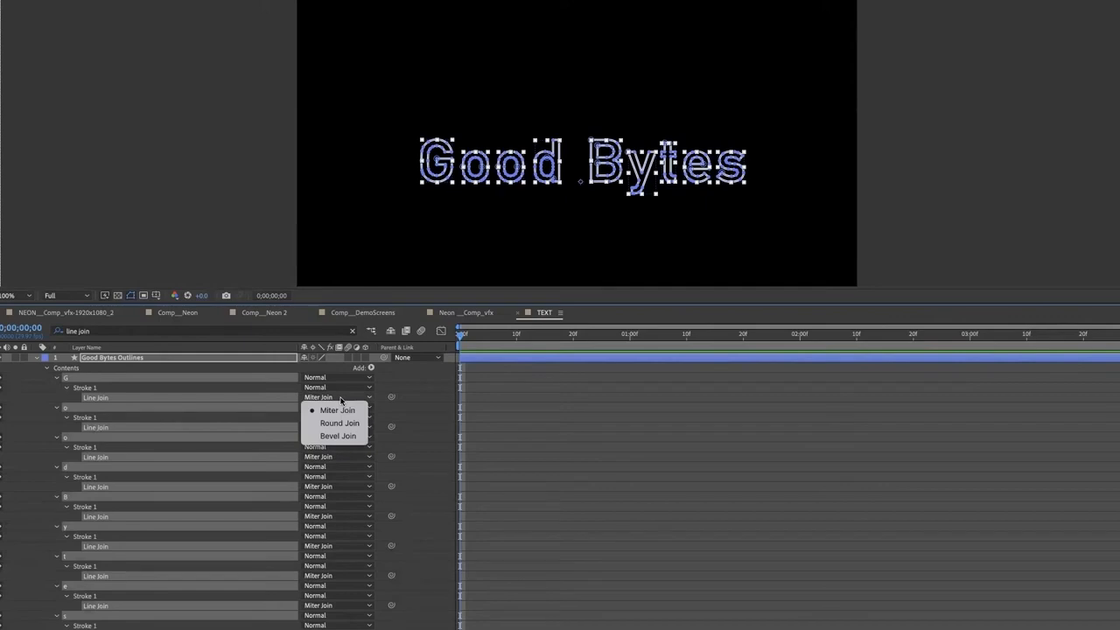
pyautogui.click(340, 424)
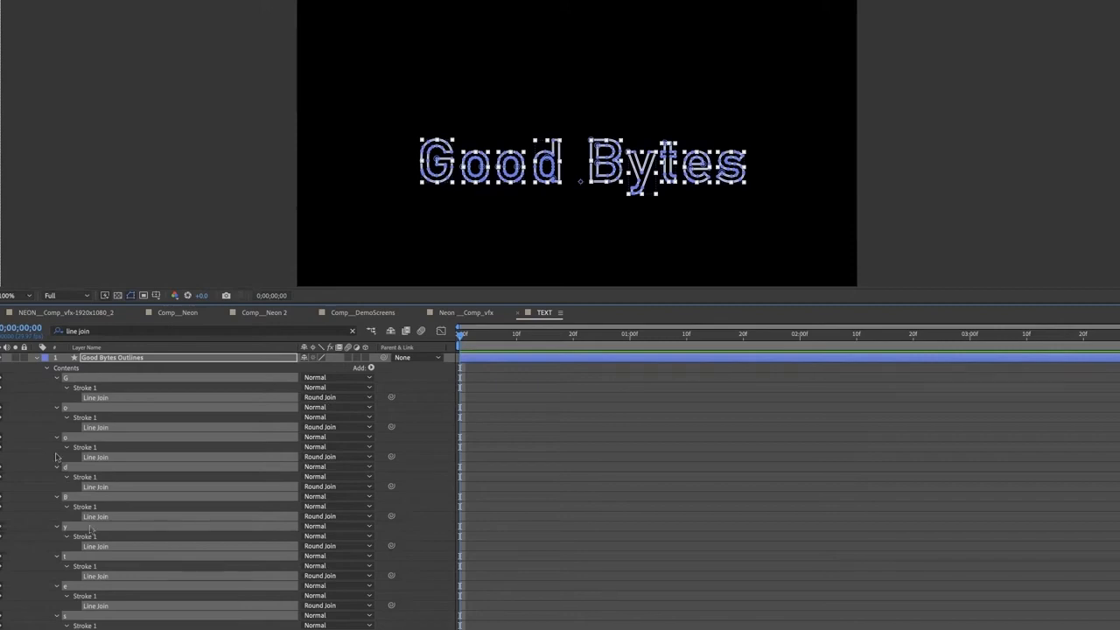
pyautogui.click(1043, 518)
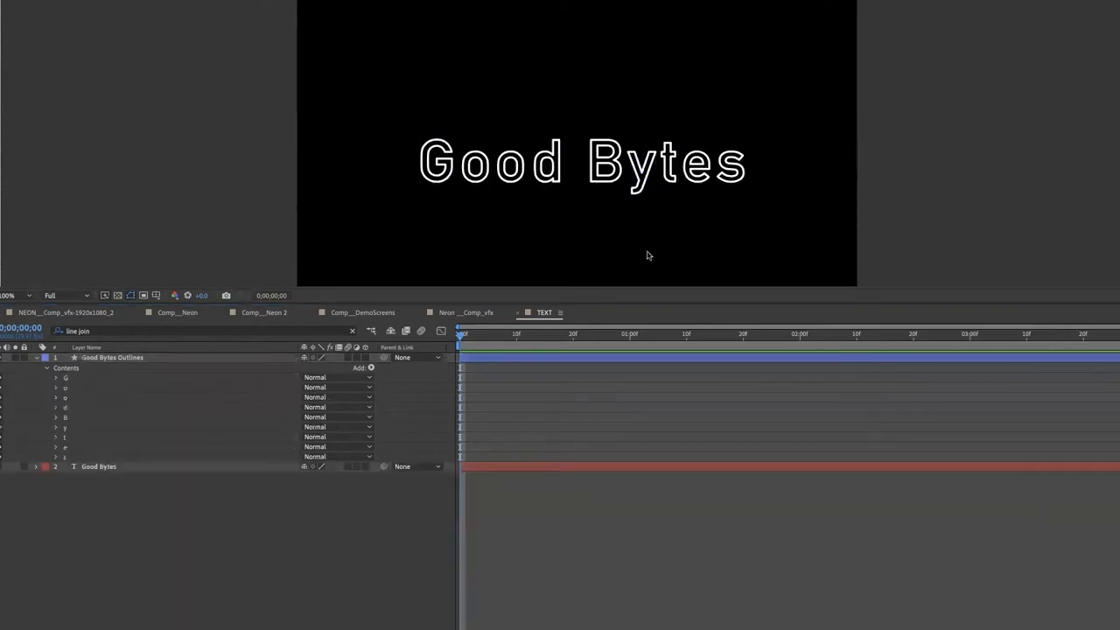
# Add Trim Paths to the Good Bytes Outlines layer and expand its properties
pyautogui.click(370, 368)
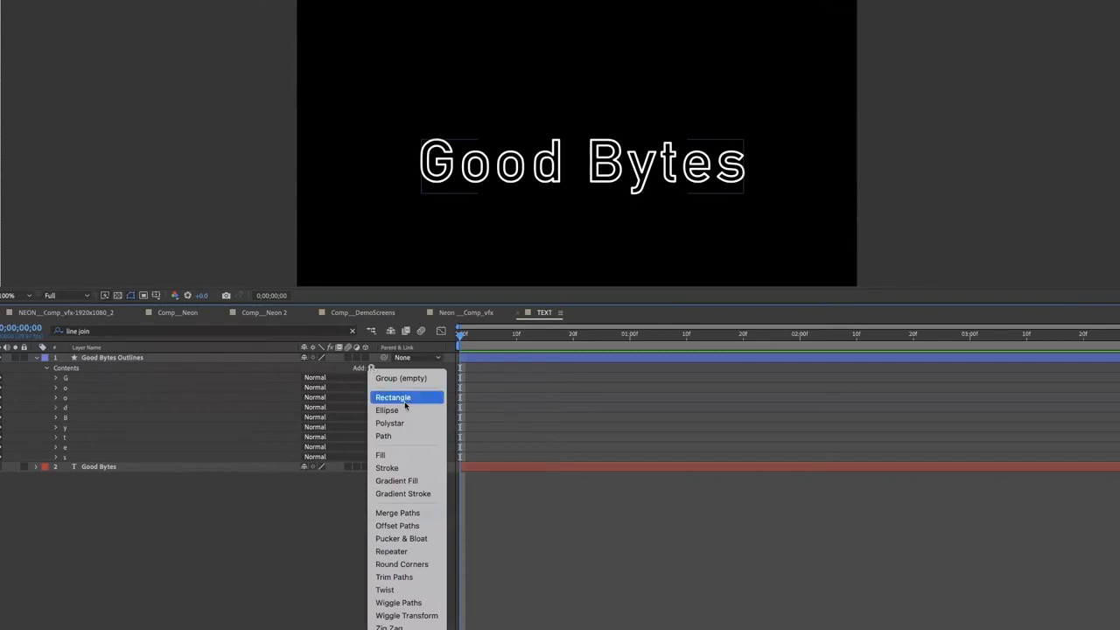
pyautogui.click(408, 576)
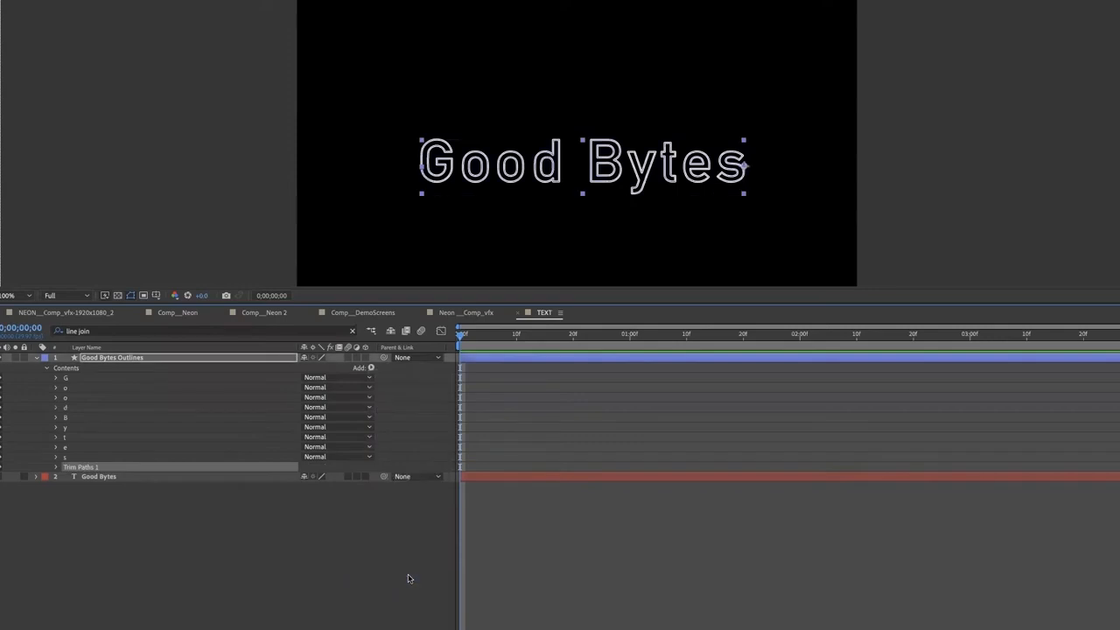
pyautogui.click(56, 466)
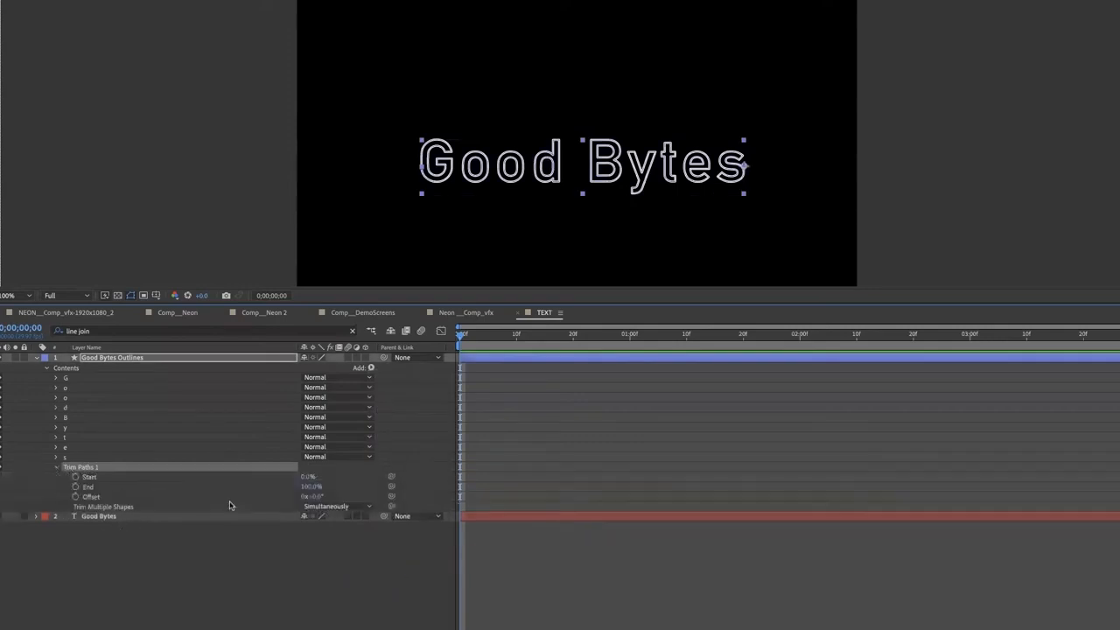
# Keyframe the Trim Paths End at 95% and Offset at 150° on the first frame
pyautogui.click(75, 486)
pyautogui.click(312, 486)
pyautogui.write('95')
pyautogui.press('Return')
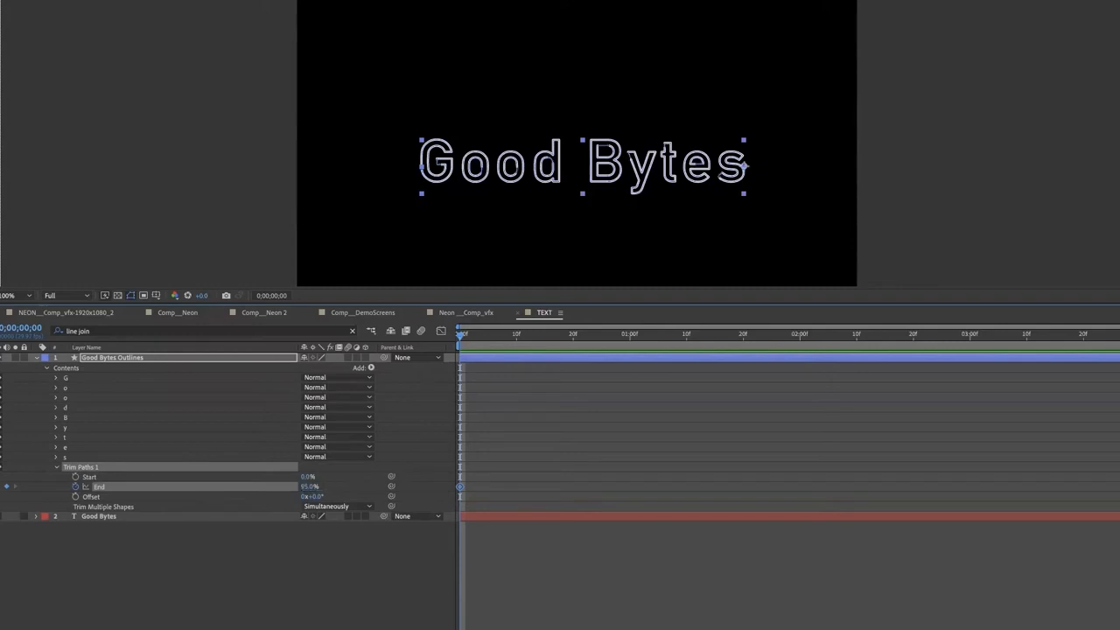
pyautogui.click(75, 496)
pyautogui.click(314, 496)
pyautogui.write('150')
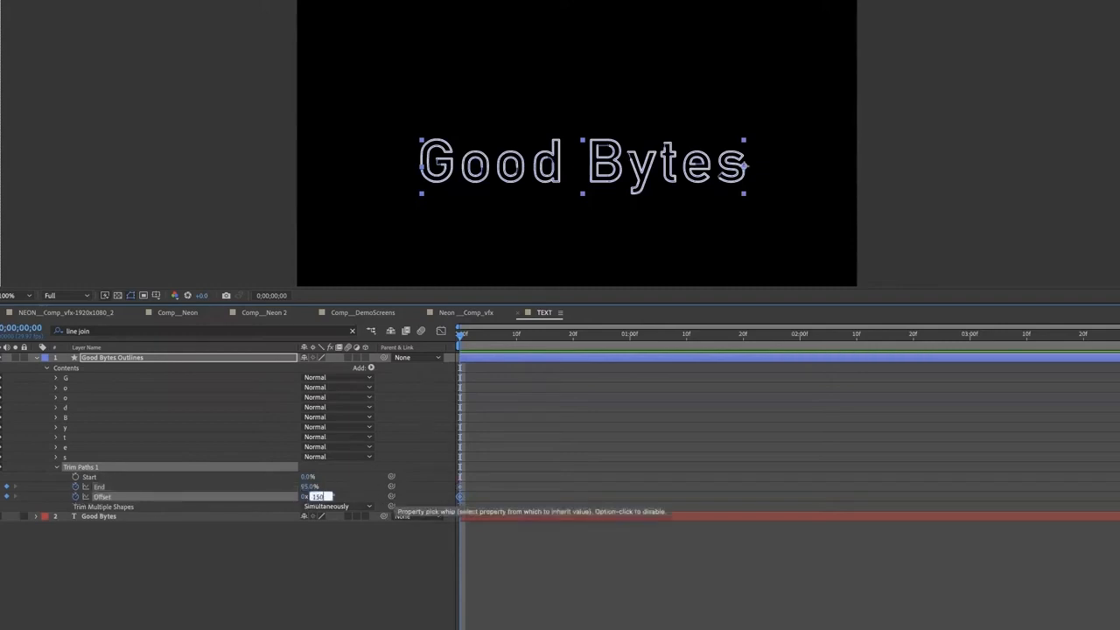
pyautogui.press('Return')
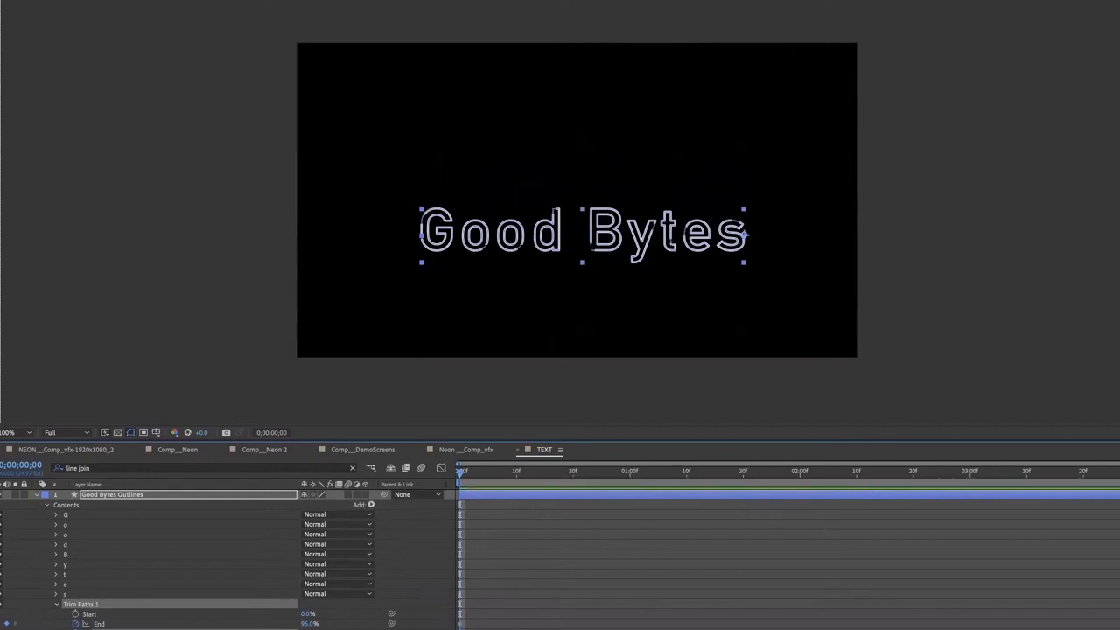
# Create a new shape layer above the Good Bytes outlines and add a rectangle path to it
pyautogui.click(230, 255)
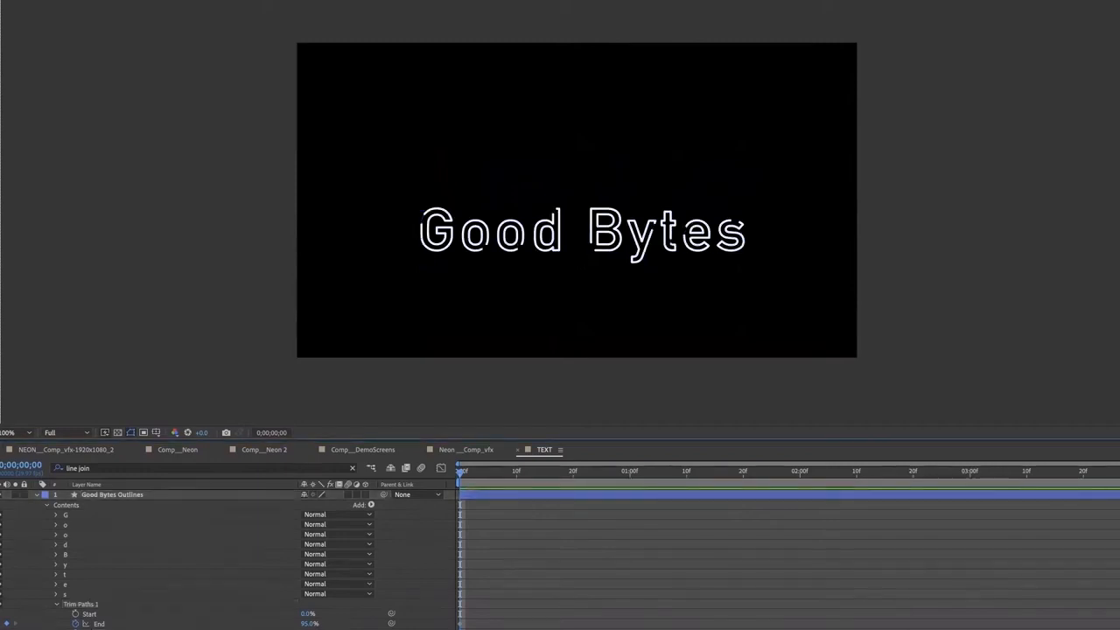
pyautogui.click(18, 1)
pyautogui.moveTo(35, 1)
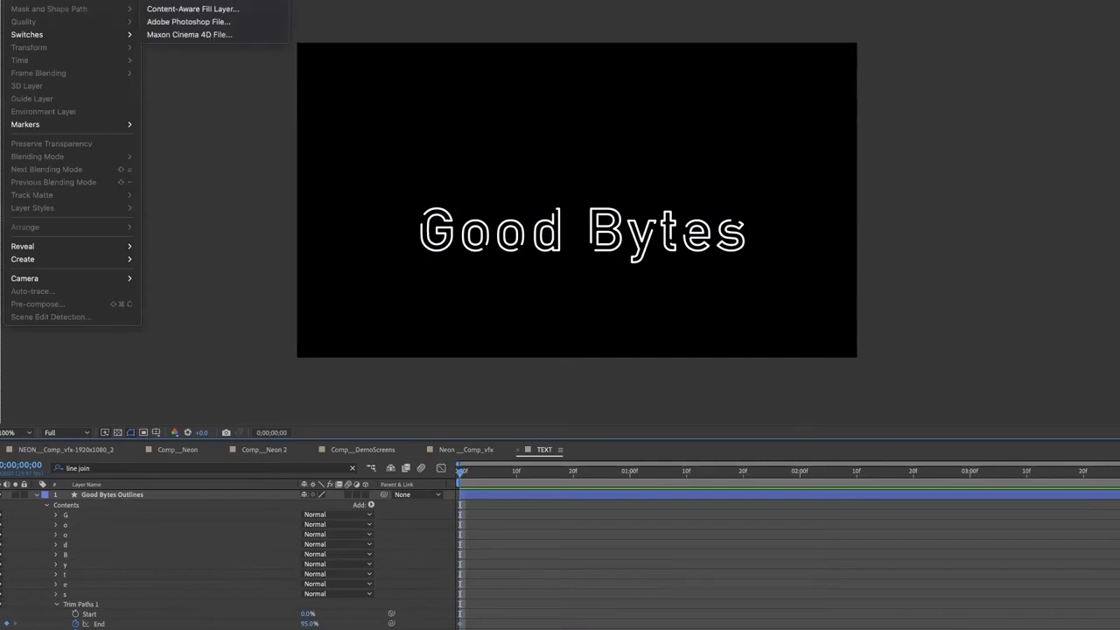
pyautogui.click(168, 1)
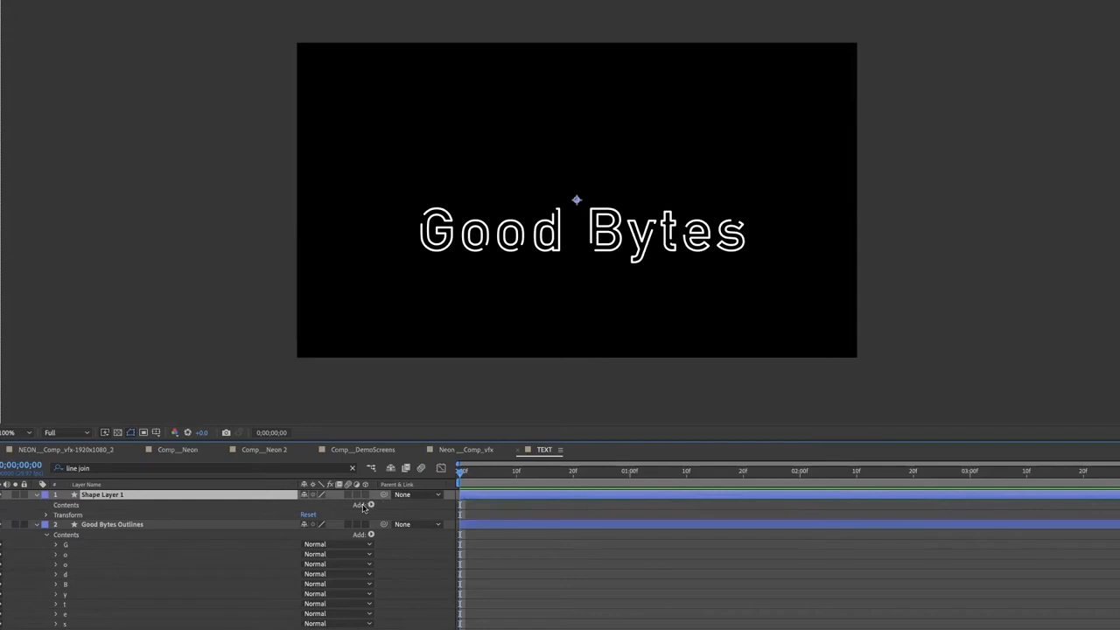
pyautogui.click(357, 507)
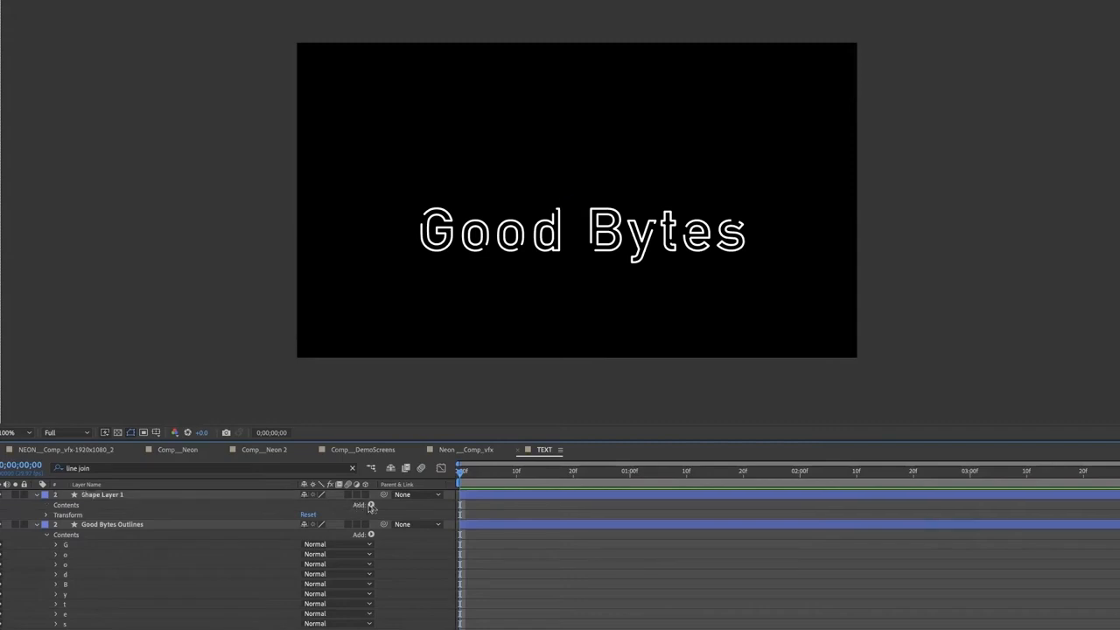
pyautogui.click(370, 505)
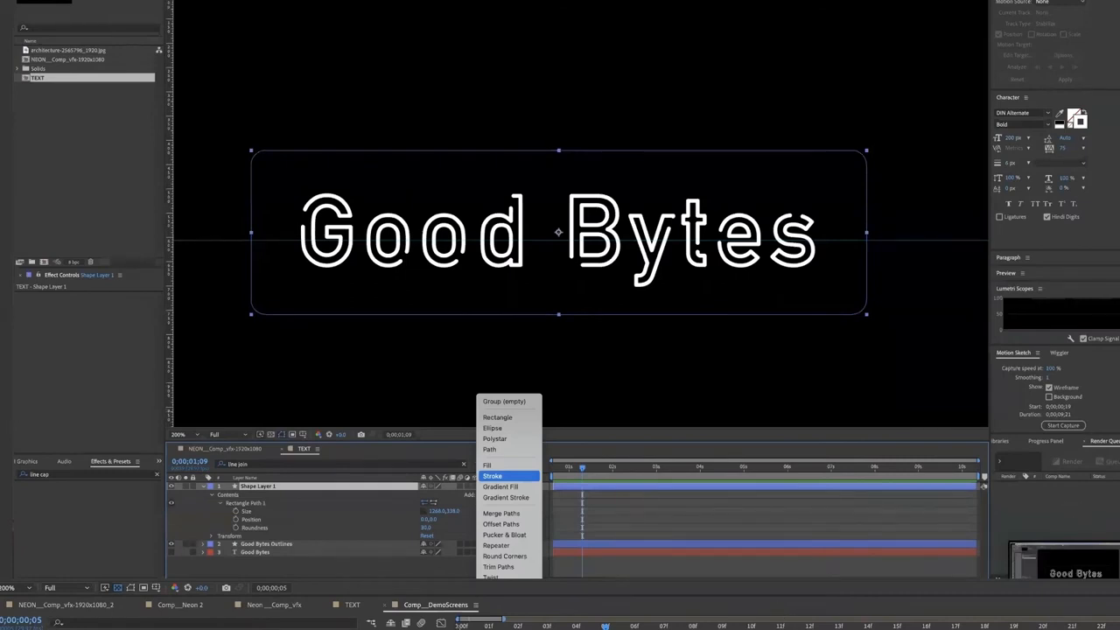
# Add a stroke to the rounded rectangle frame and trim its path to 97% End with a shifted Offset
pyautogui.click(492, 475)
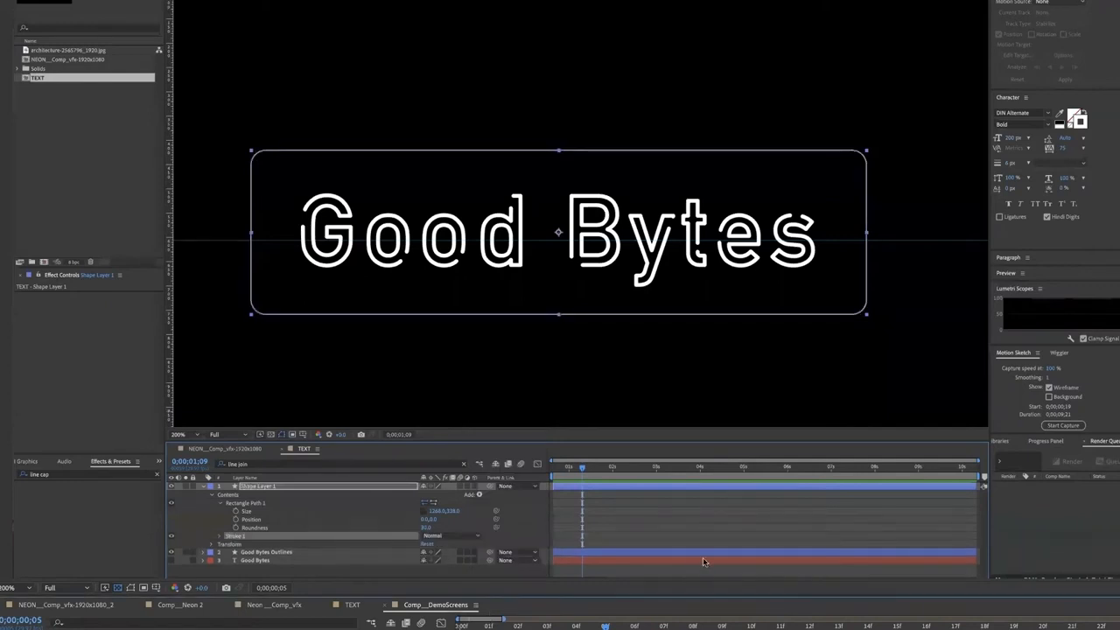
pyautogui.click(478, 494)
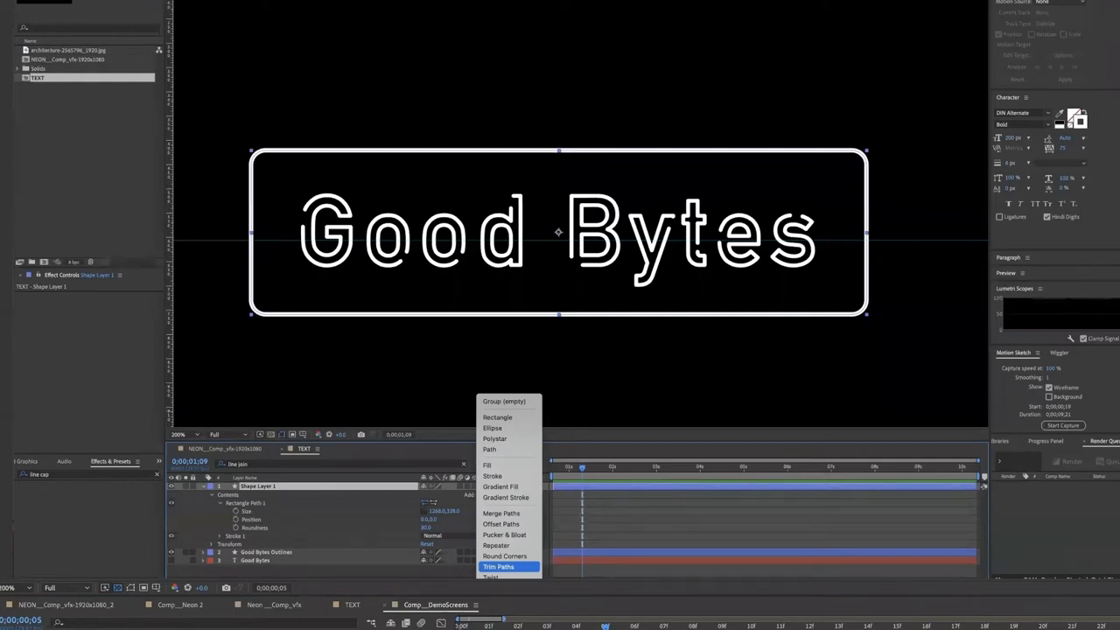
pyautogui.click(498, 565)
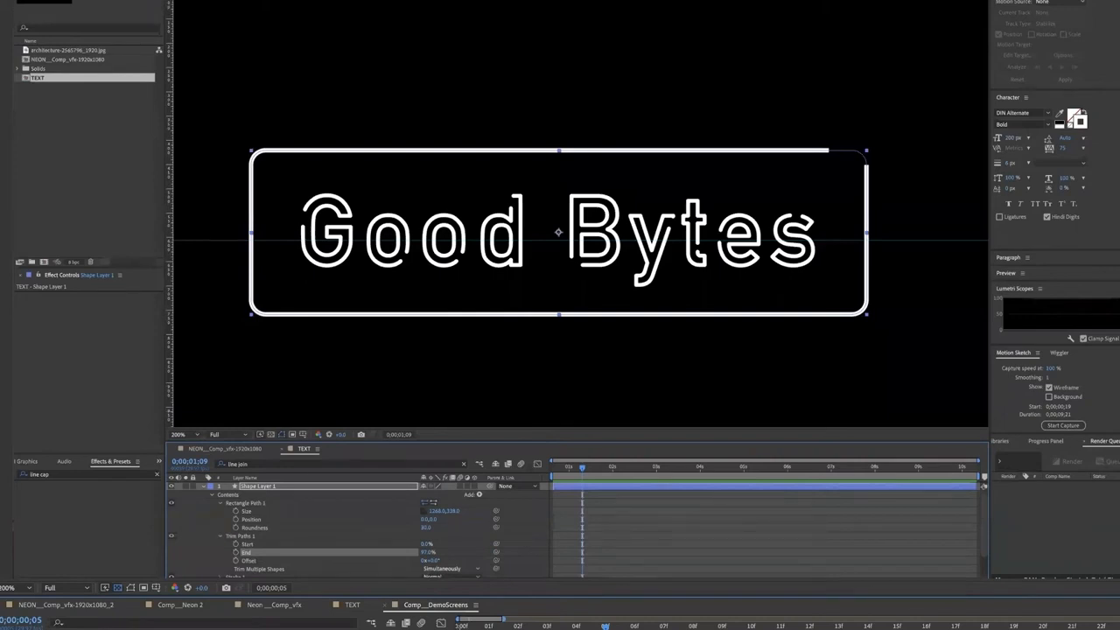
pyautogui.moveTo(435, 560); pyautogui.dragTo(498, 562)
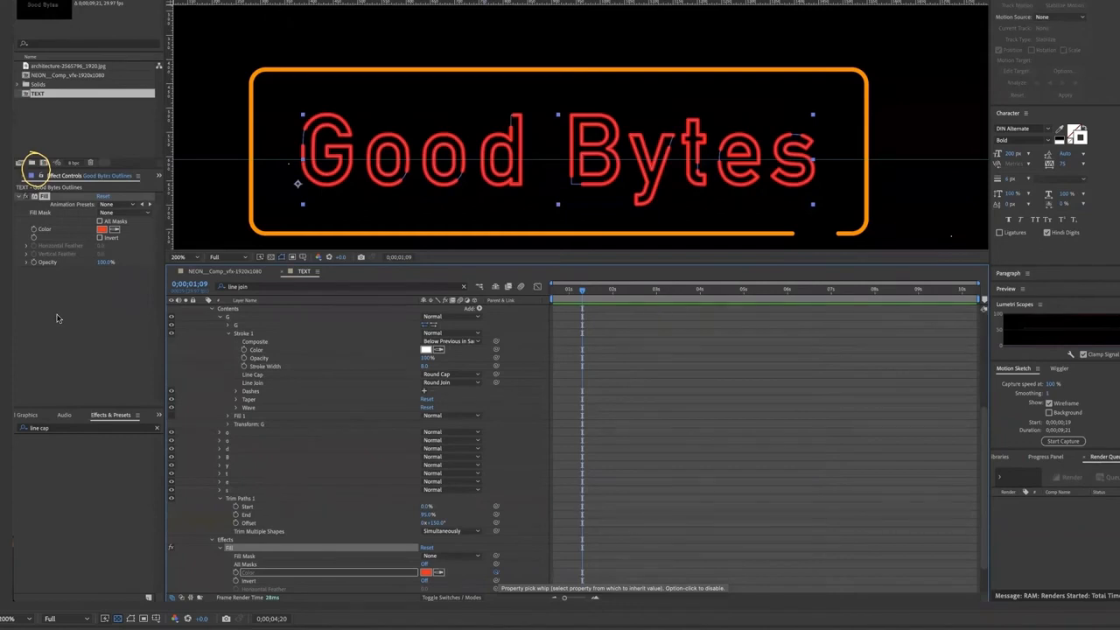
# Link the Fill effect's Color on the Good Bytes Outlines layer to a shared color control
pyautogui.moveTo(495, 572); pyautogui.dragTo(35, 237)
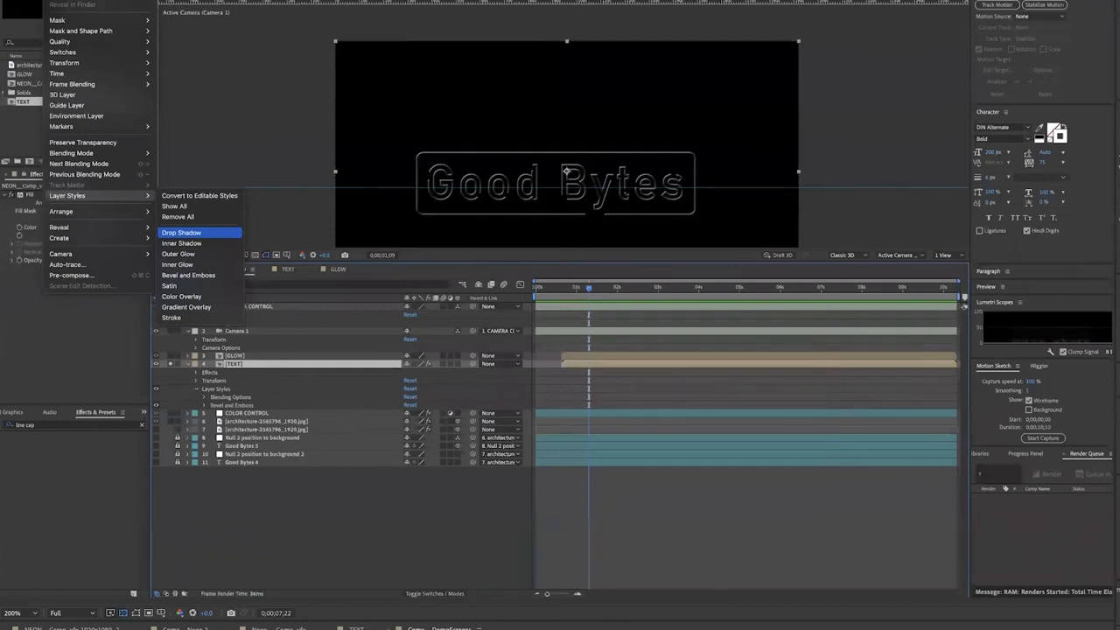
# Add a Drop Shadow layer style to the TEXT layer in the main neon composition
pyautogui.press('Return')
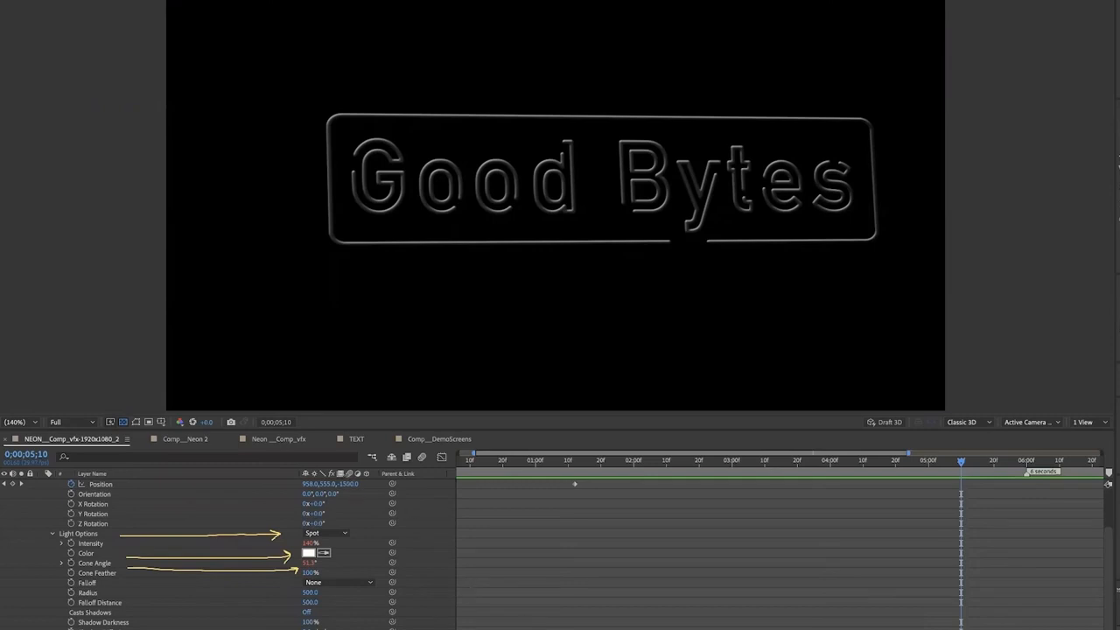
# Inspect the wiggle(1,15) expression on the Intensity of Spot Light 1
pyautogui.moveTo(360, 500); pyautogui.dragTo(360, 488)
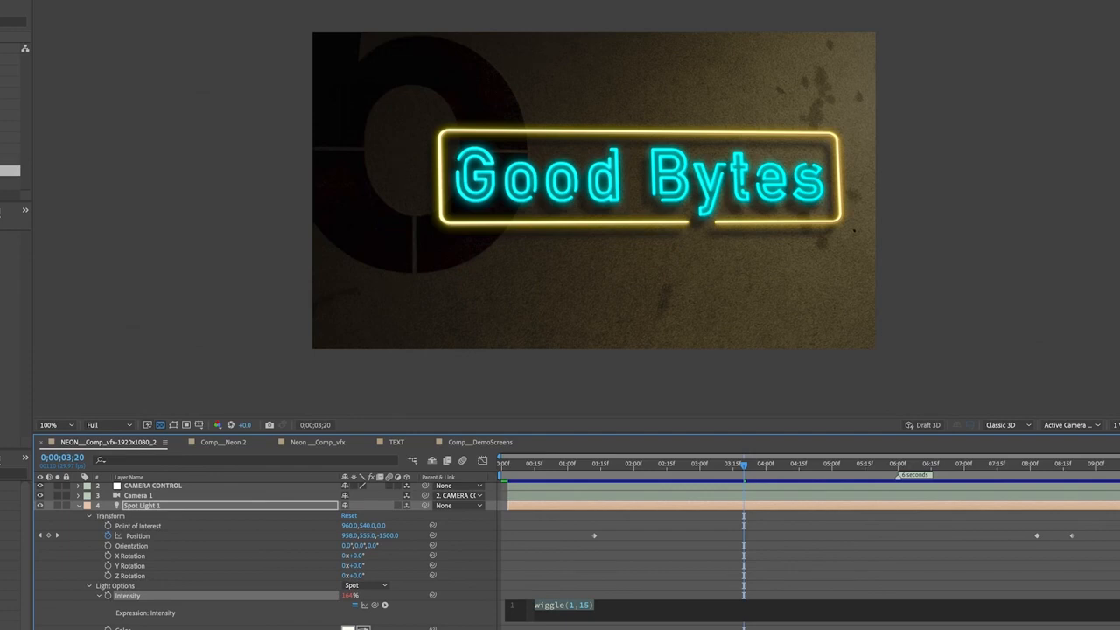
pyautogui.rightClick(129, 596)
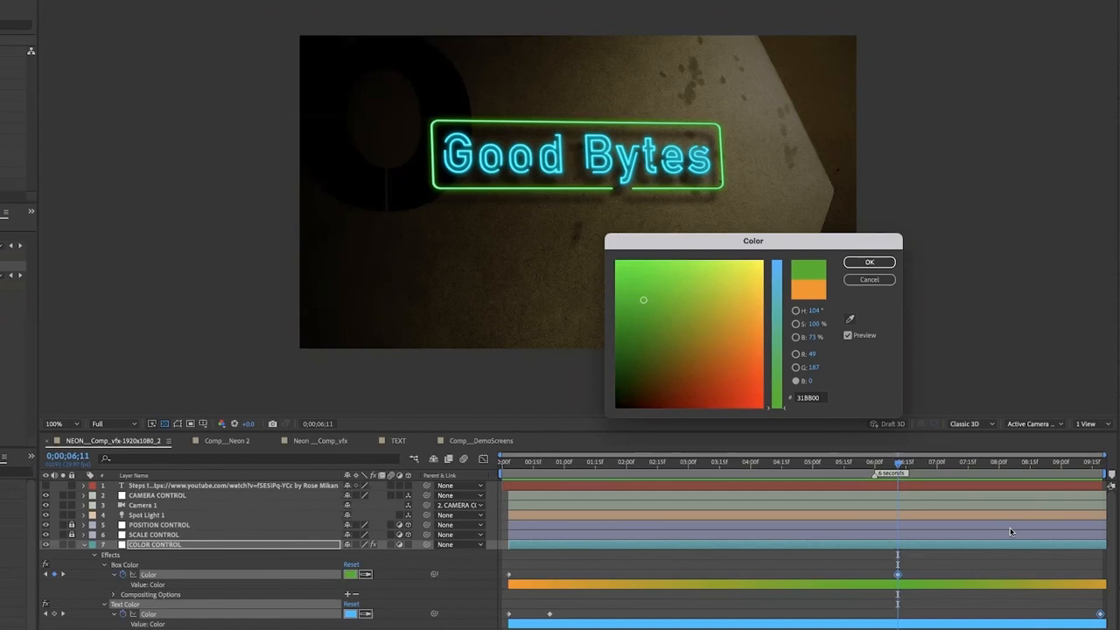
# Try color keyframes at 0;00;06;11 on COLOR CONTROL, with Box Color green 31BB00 and Text Color magenta E70DFF
pyautogui.click(858, 264)
pyautogui.click(2, 275)
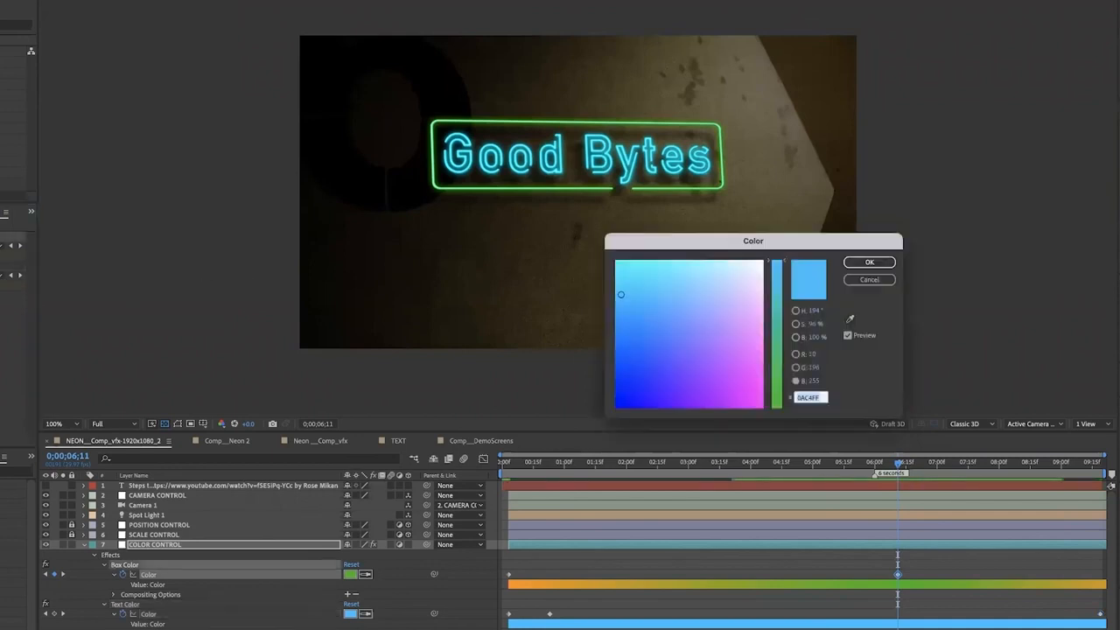
pyautogui.click(749, 400)
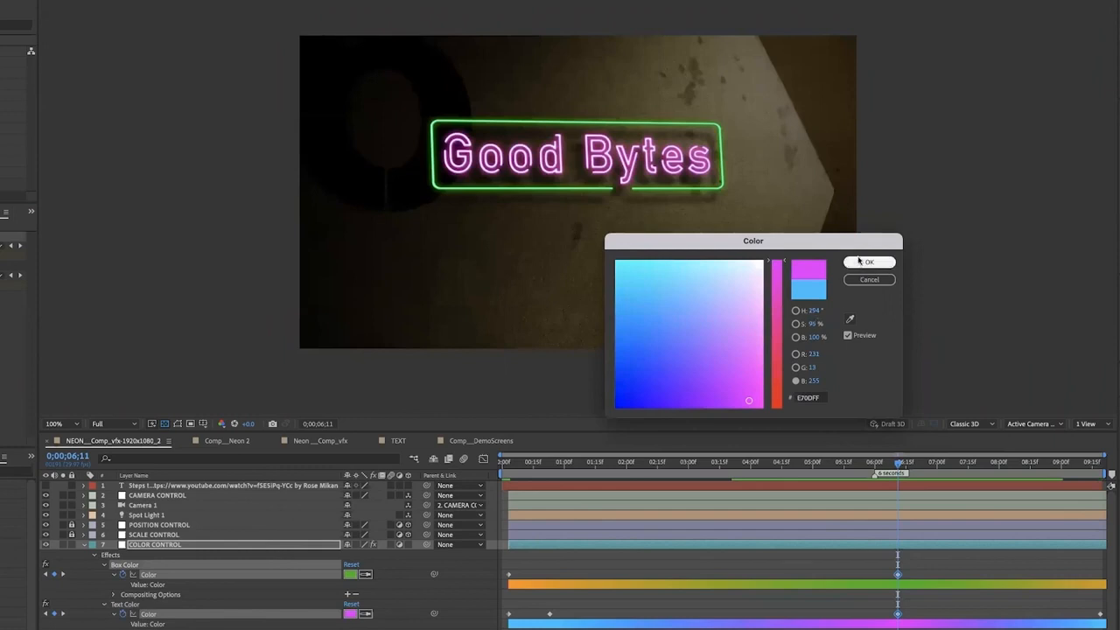
pyautogui.click(859, 261)
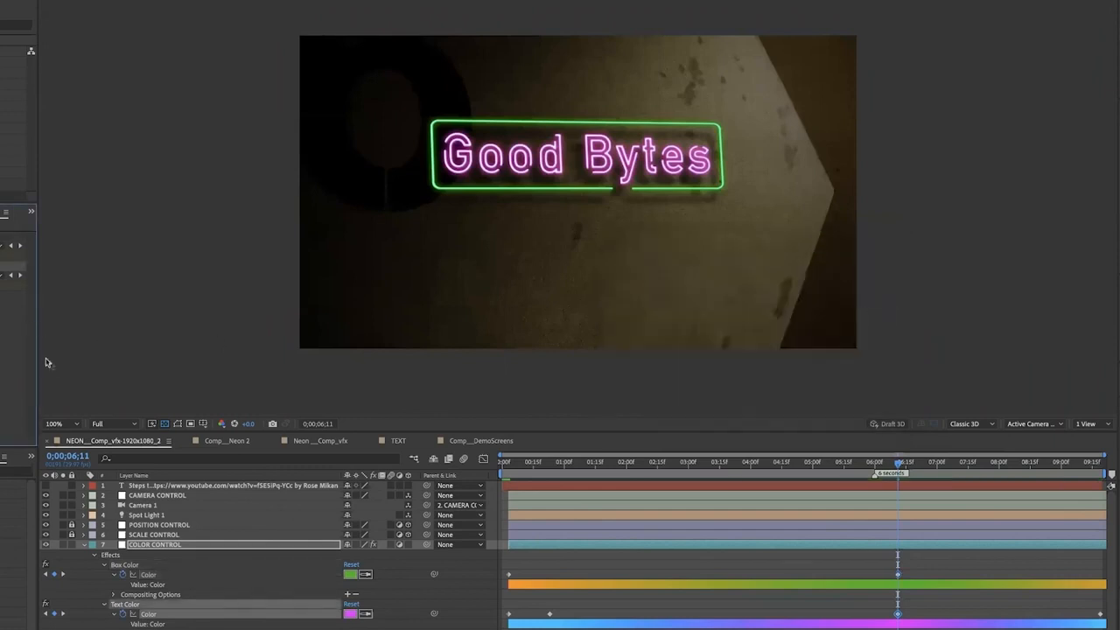
# Undo the Box Color and Text Color keyframes and collapse the COLOR CONTROL layer's properties
pyautogui.hotkey('ctrl', 'z')
pyautogui.hotkey('ctrl', 'z')
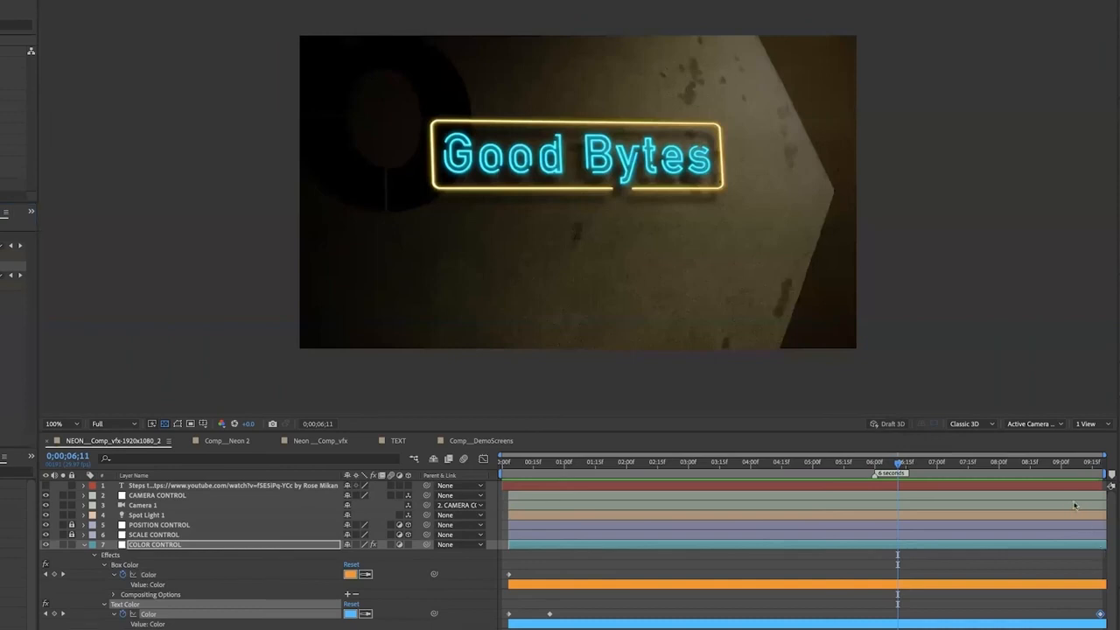
pyautogui.press('u')
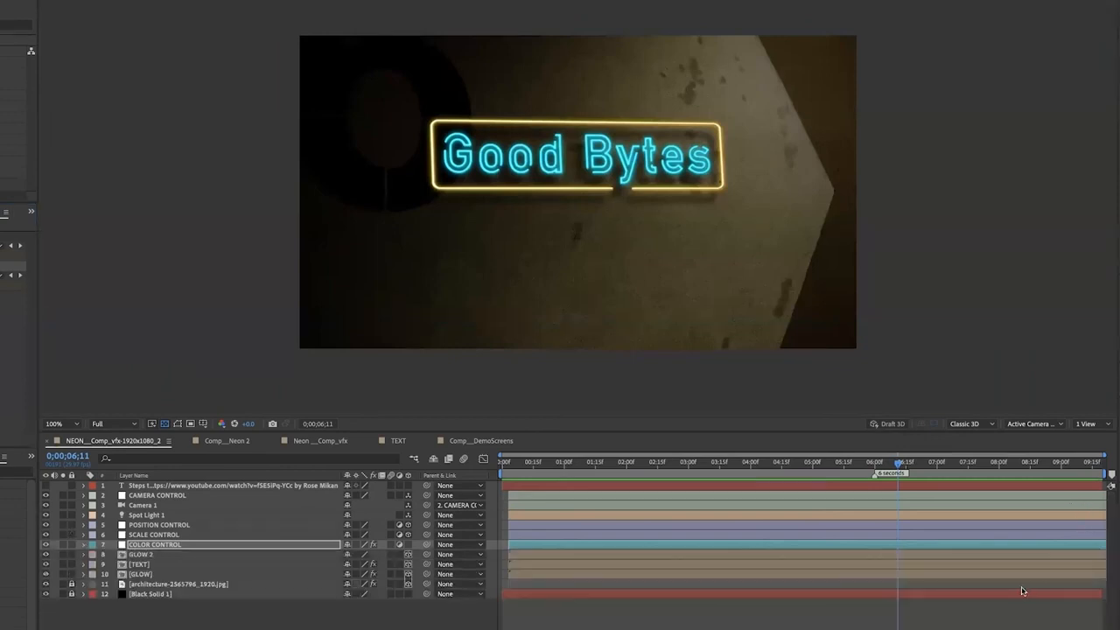